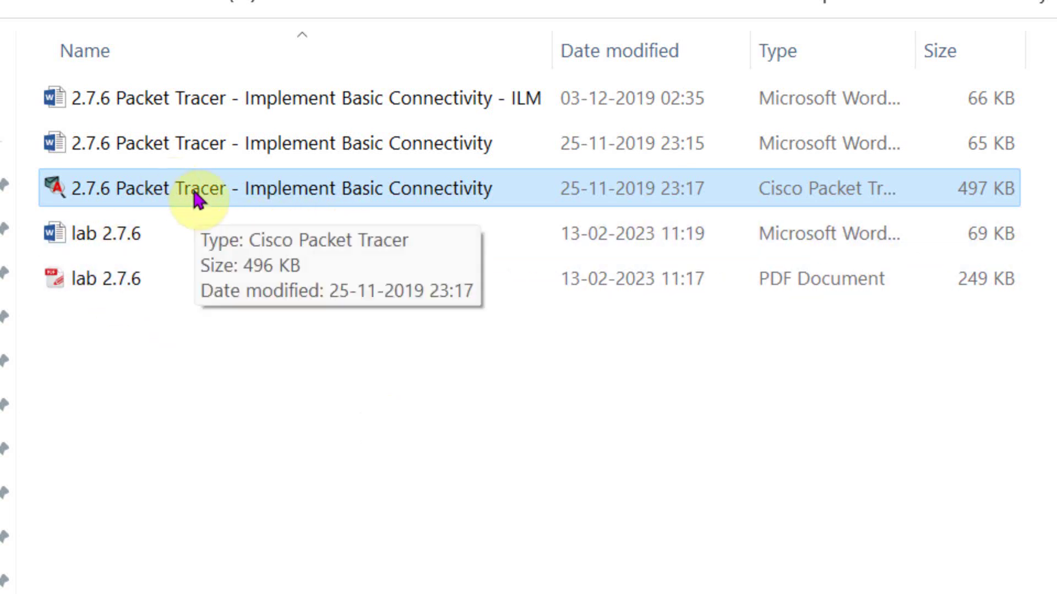
- Open the 2.7.6 Packet Tracer - Implement Basic Connectivity activity file from File Explorer
left_click(208, 147)
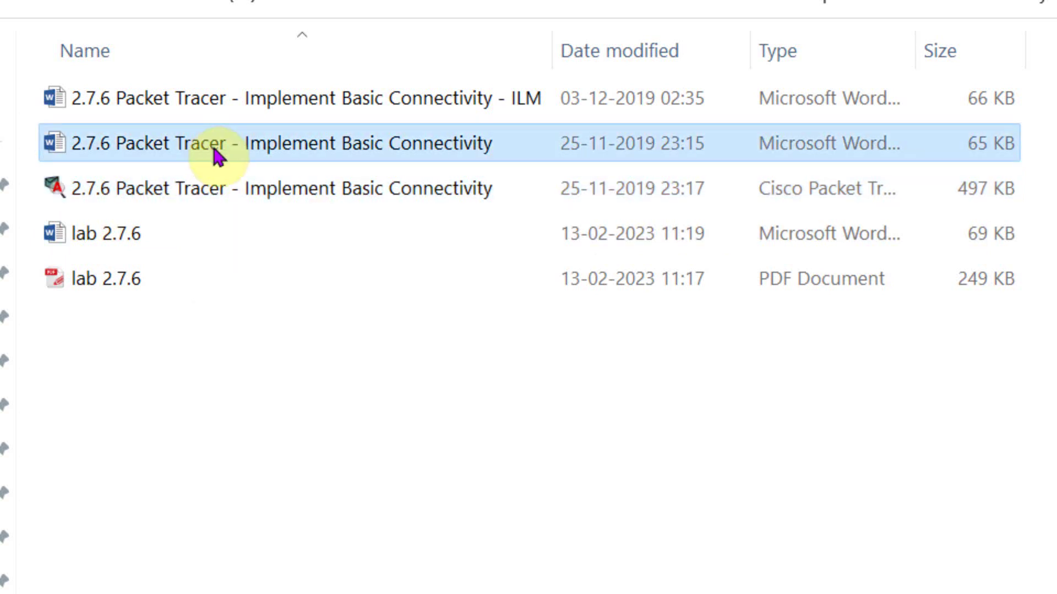
left_click(255, 204)
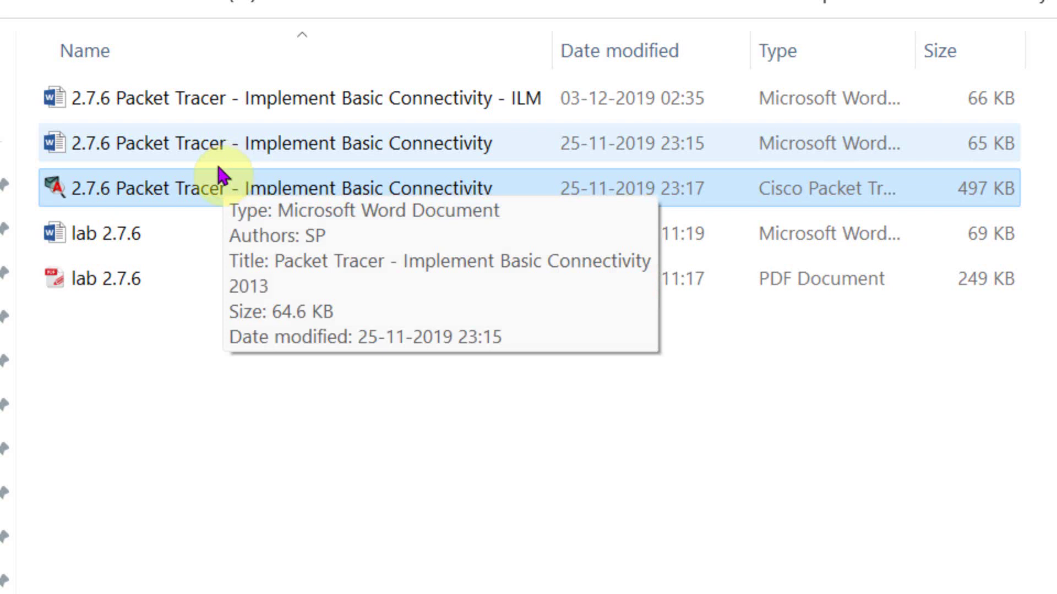
double_click(190, 190)
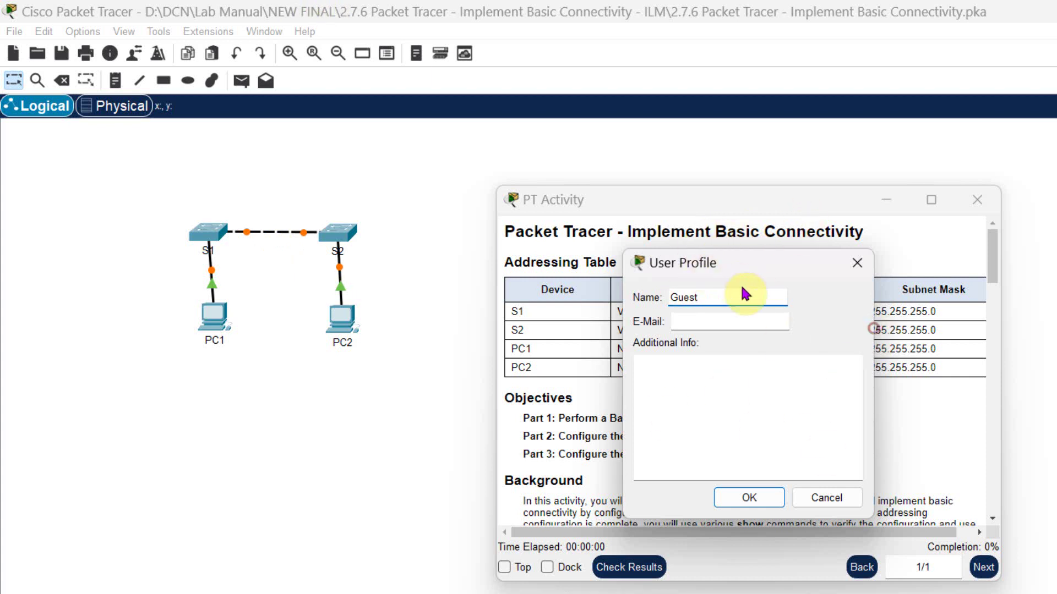
- Replace the Guest name with the user's name, enter their e-mail address, and confirm the User Profile
double_click(668, 293)
type("d d zala")
key("Tab")
key("Tab")
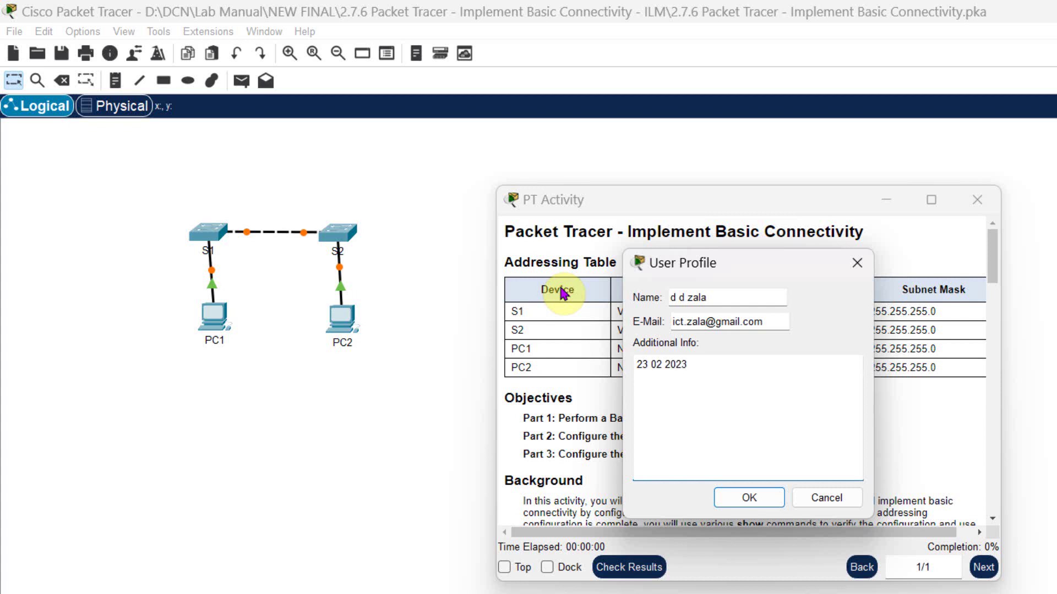
left_click(749, 497)
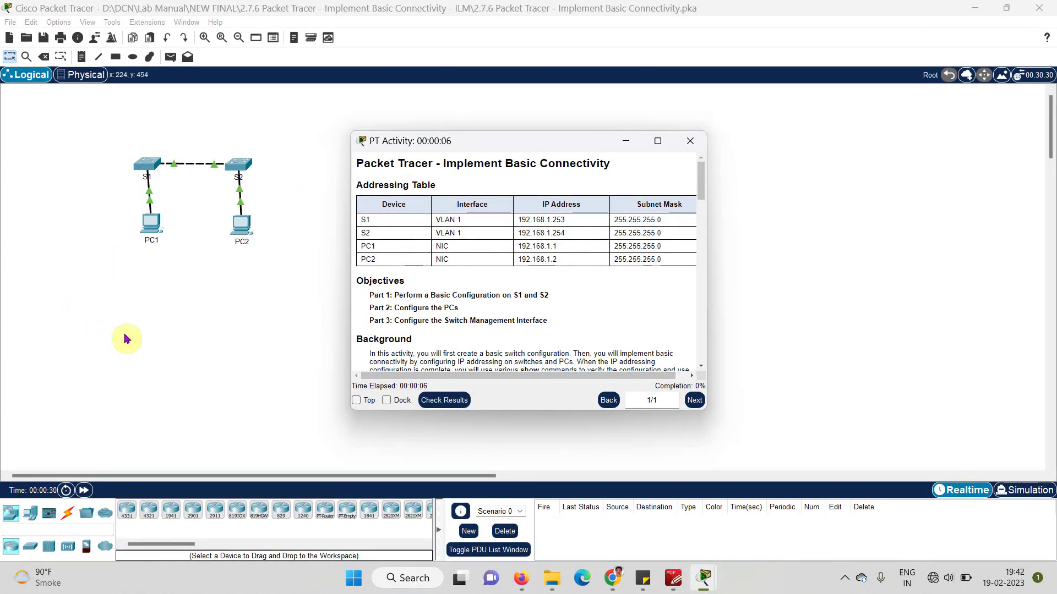
- Snap the Packet Tracer workspace to the left half and the activity instructions to the right half
left_click(157, 422)
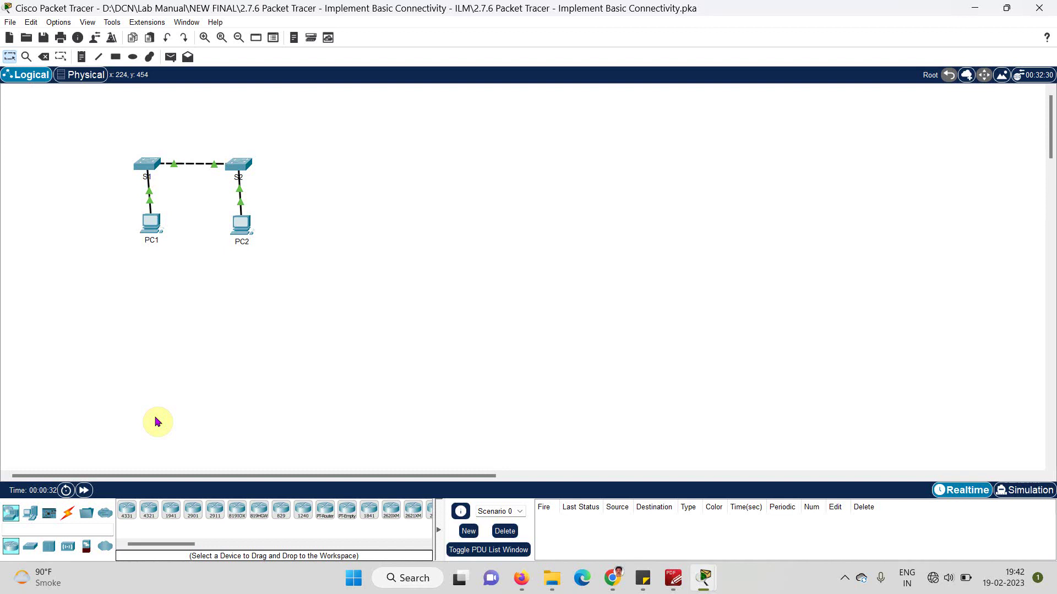
key("super+Left")
left_click(668, 237)
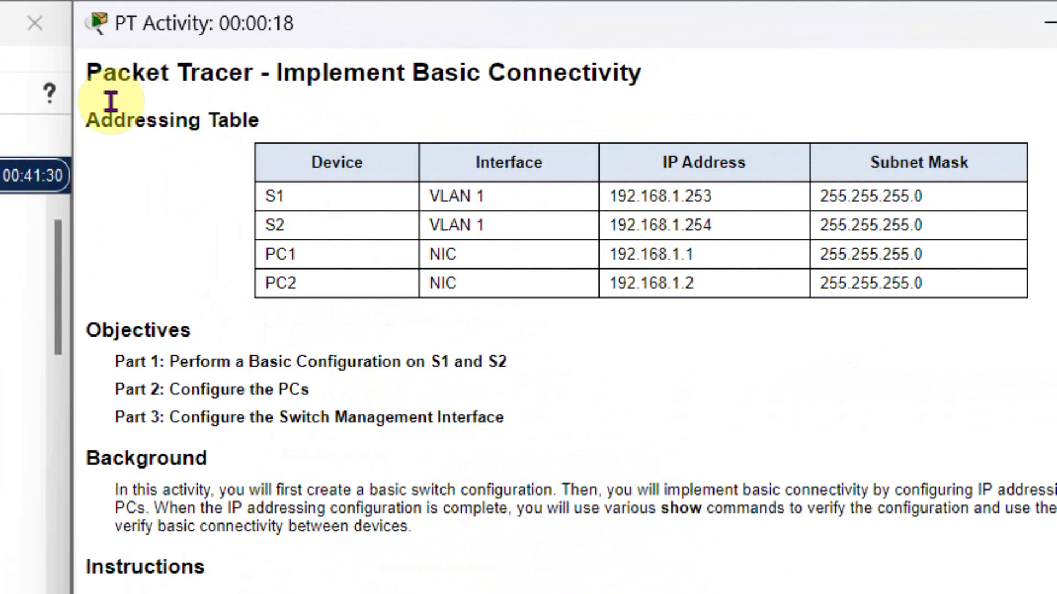
- Highlight the Addressing Table heading, Device column and S1's interface and address entries
left_click_drag(88, 114, 283, 117)
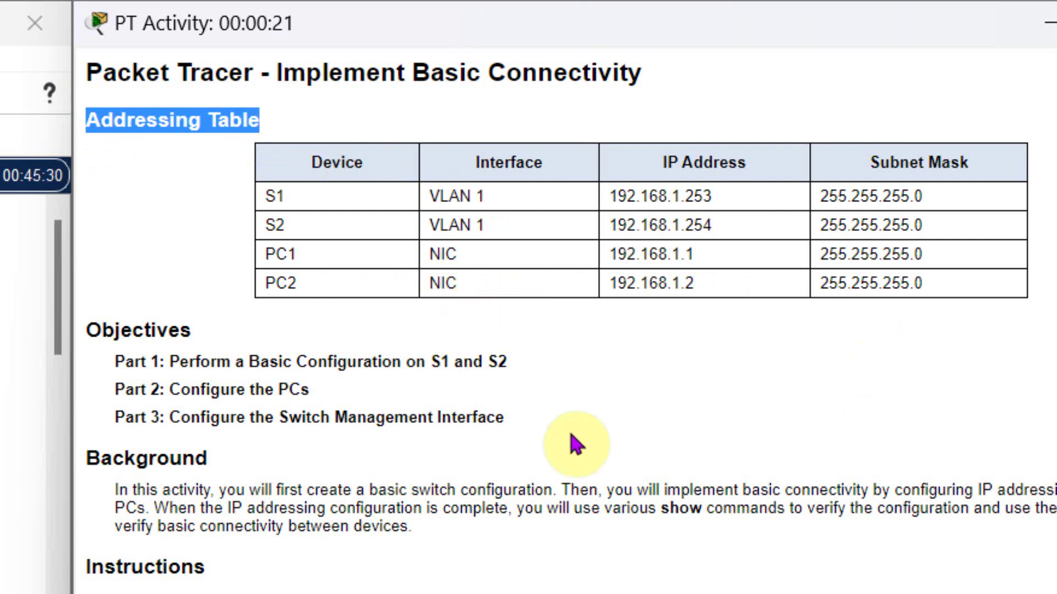
left_click(571, 369)
left_click_drag(311, 162, 369, 171)
left_click_drag(478, 160, 674, 160)
left_click(680, 323)
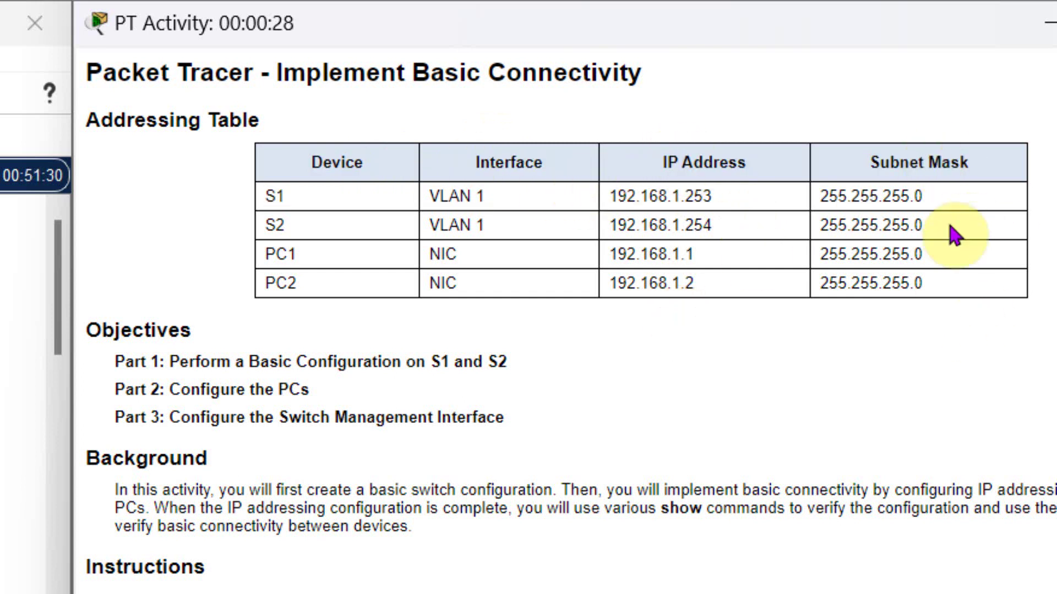
scroll(616, 572, "down", 10)
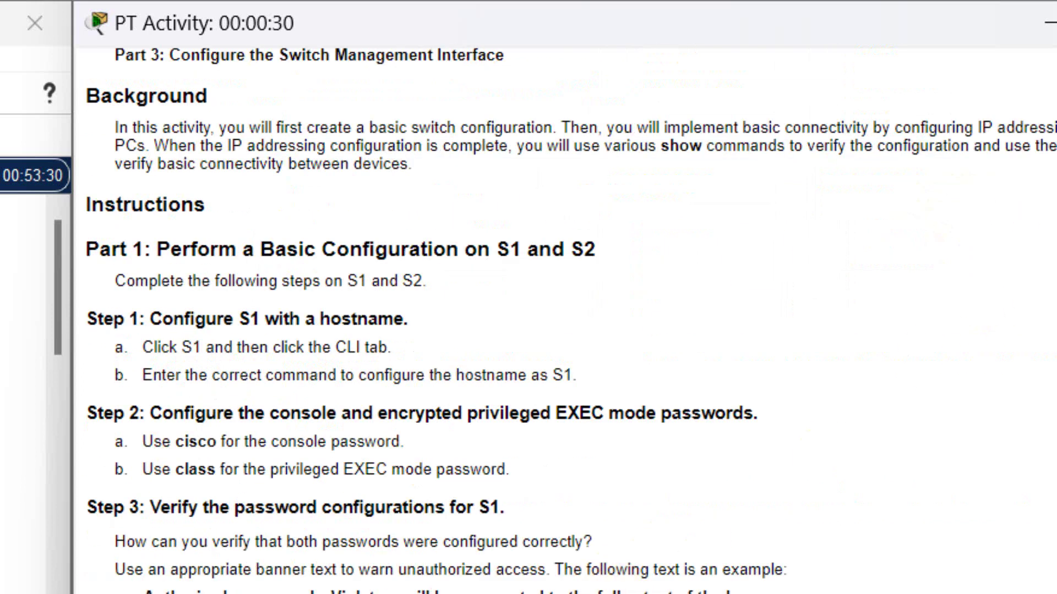
scroll(550, 330, "up", 15)
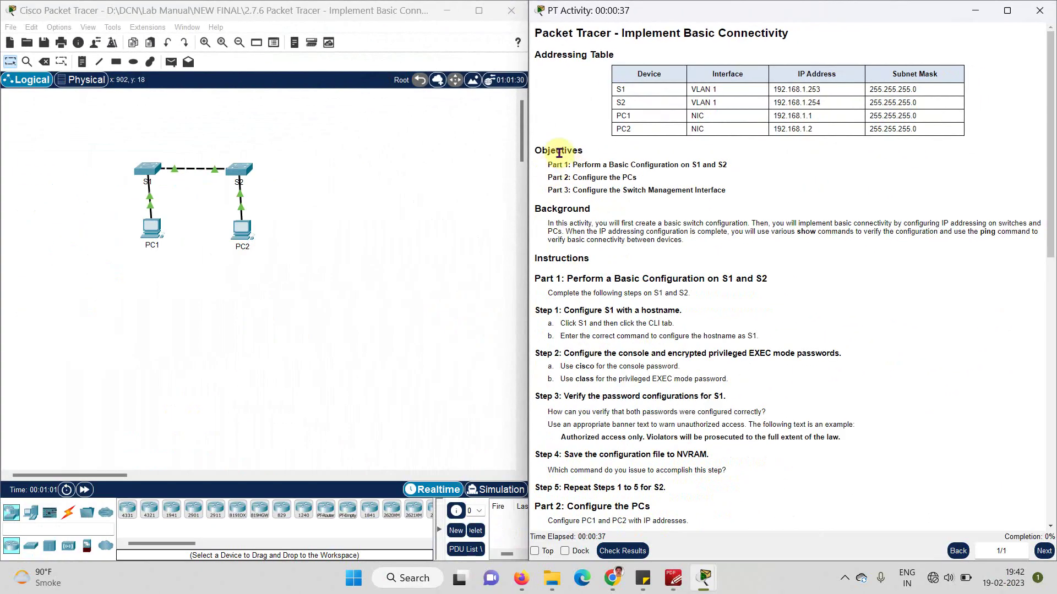
left_click_drag(546, 164, 945, 268)
left_click_drag(748, 279, 535, 279)
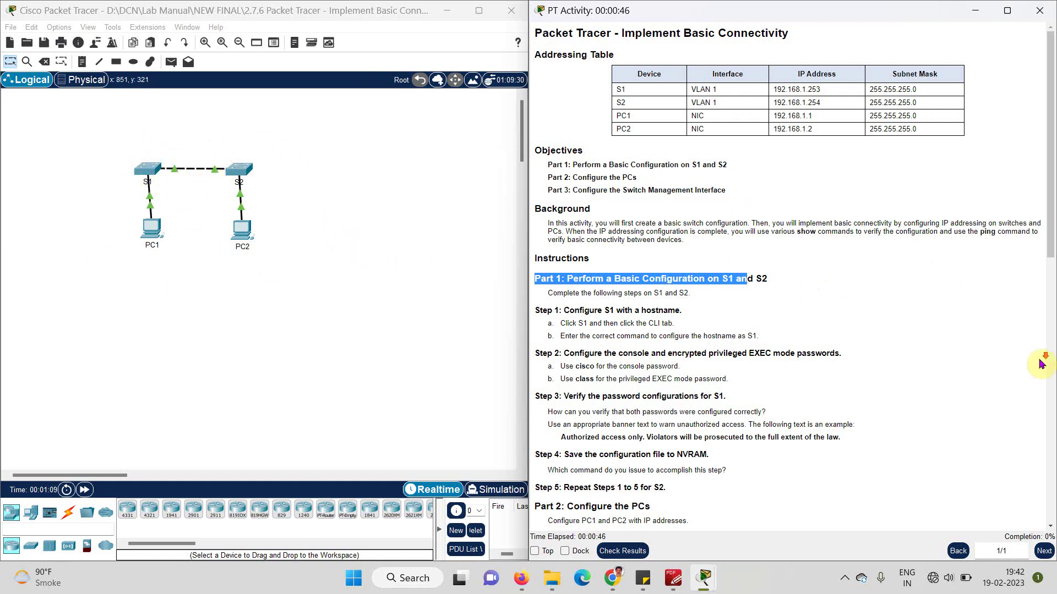
scroll(1042, 363, "down", 5)
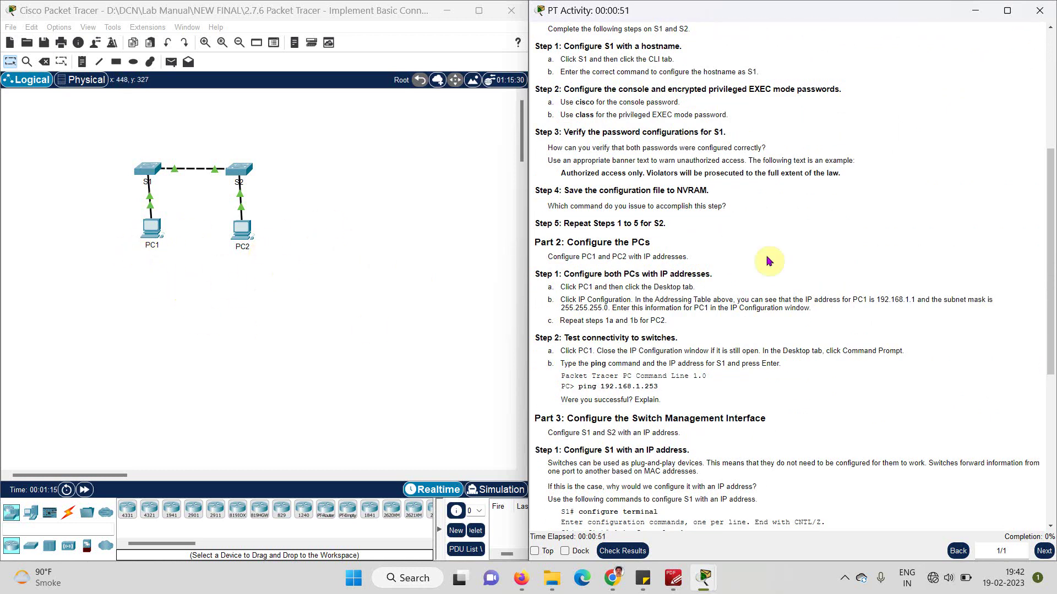
scroll(1011, 339, "down", 4)
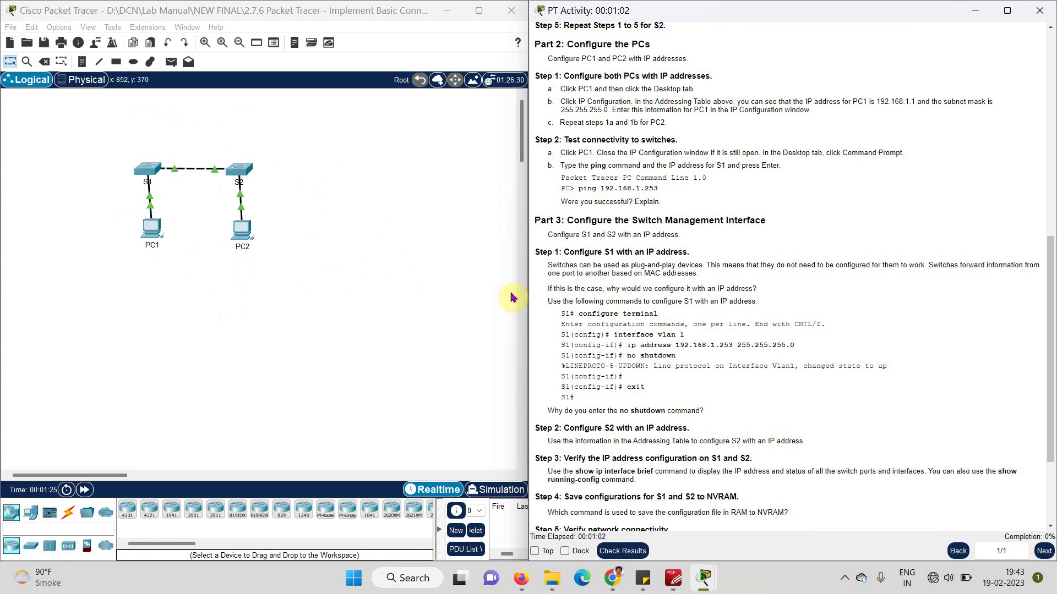
scroll(923, 376, "up", 12)
left_click_drag(746, 279, 534, 279)
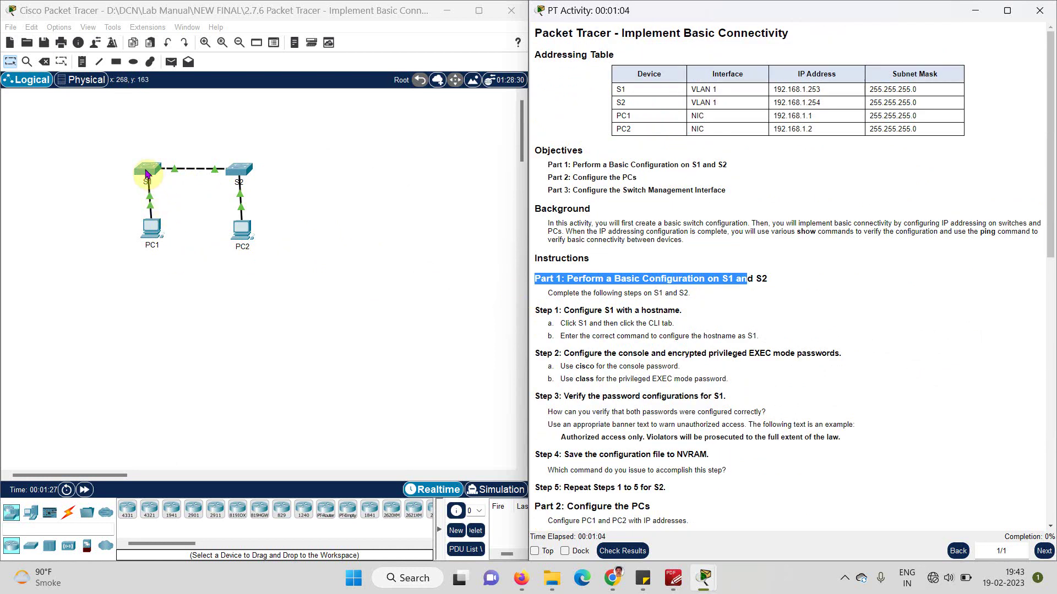
- Open S1's CLI and enter global configuration mode with enable and configure terminal
left_click(147, 171)
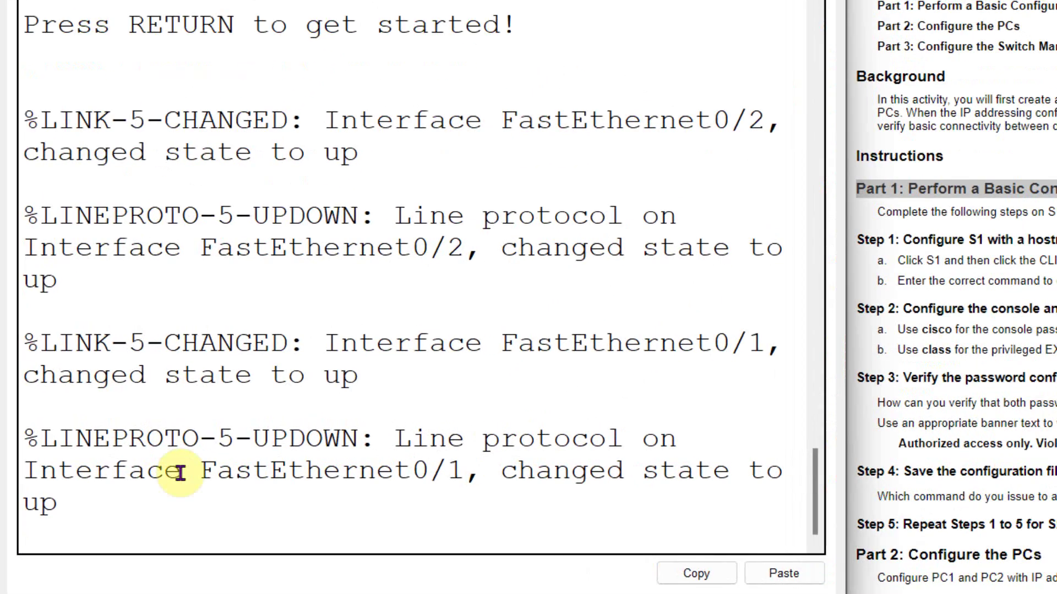
key("Return")
key("Return")
key("Return")
key("Return")
key("Return")
key("Return")
key("Return")
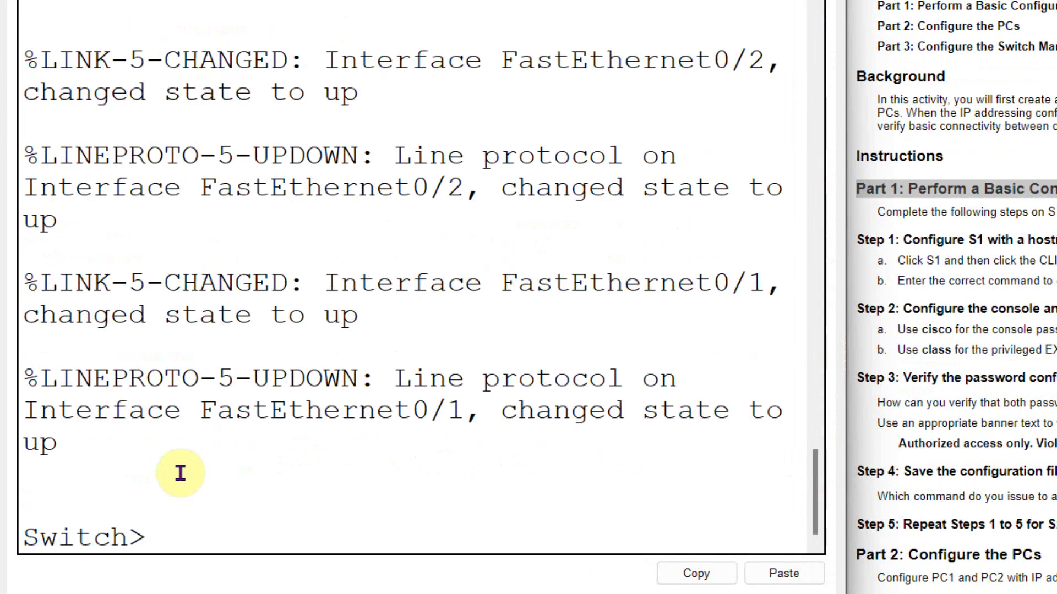
type("en")
key("Tab")
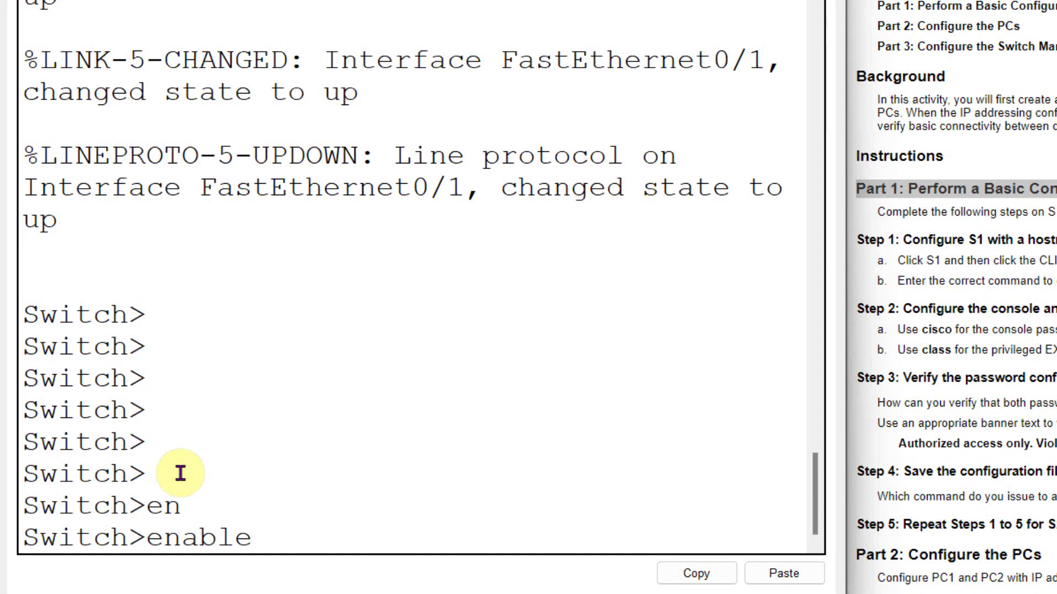
key("Return")
type("conf")
key("Tab")
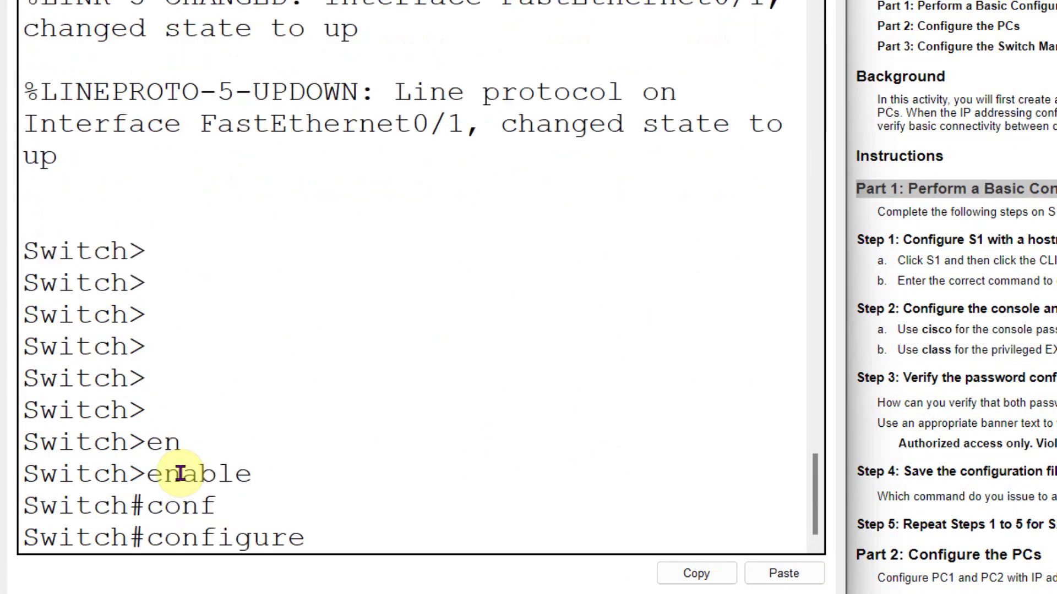
type("t")
key("Return")
- Set the switch hostname to S1
type("hos")
key("Tab")
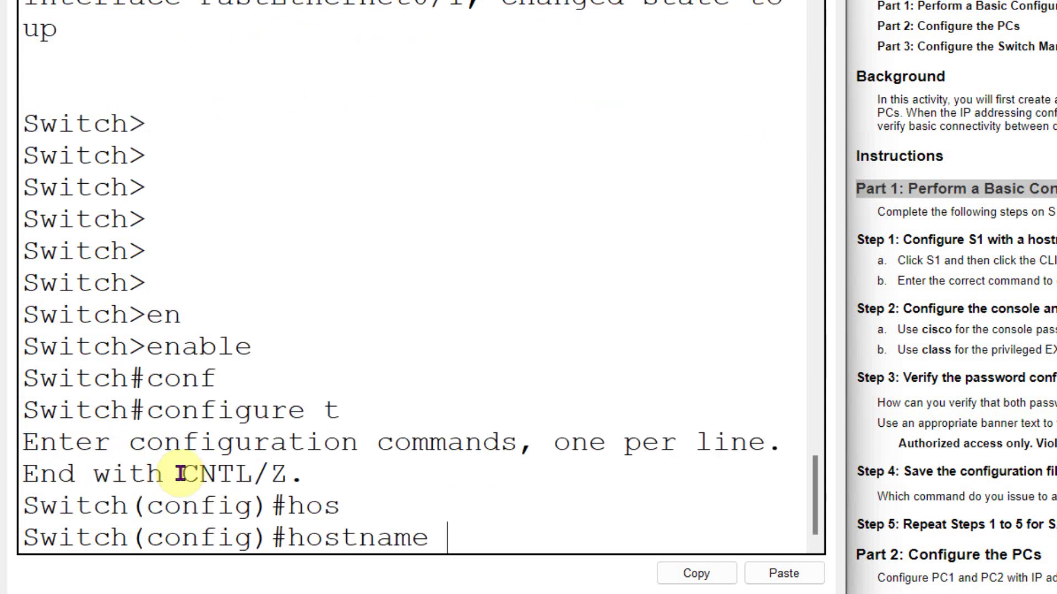
type("S1")
key("Return")
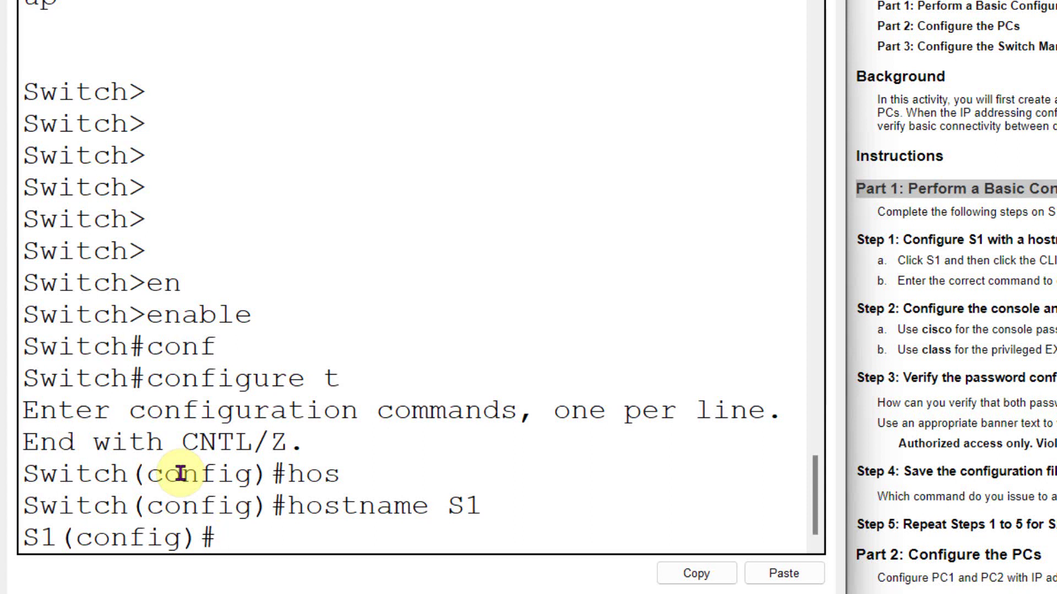
type("in")
key("Tab")
type("co")
key("Tab")
type("0")
key("Return")
type("pas")
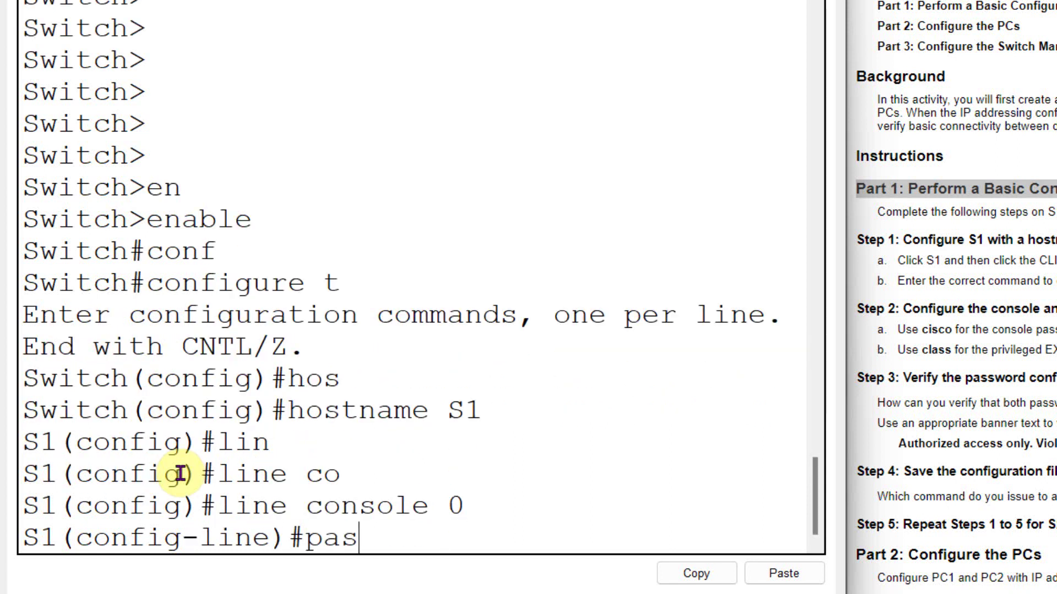
key("Tab")
type("cisco")
key("Return")
type("logi")
key("Tab")
key("Return")
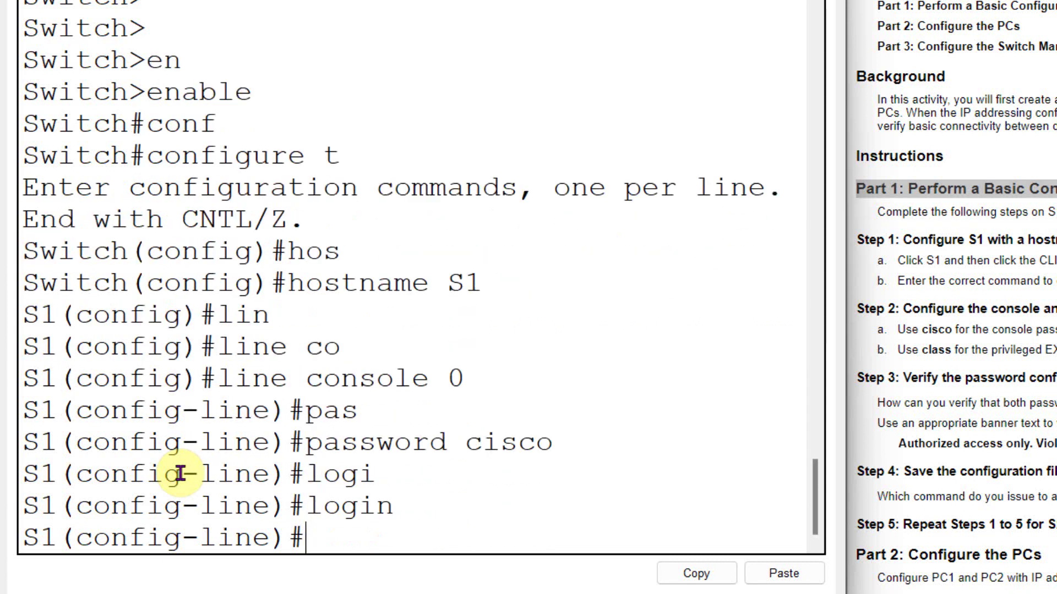
type("exit")
key("Return")
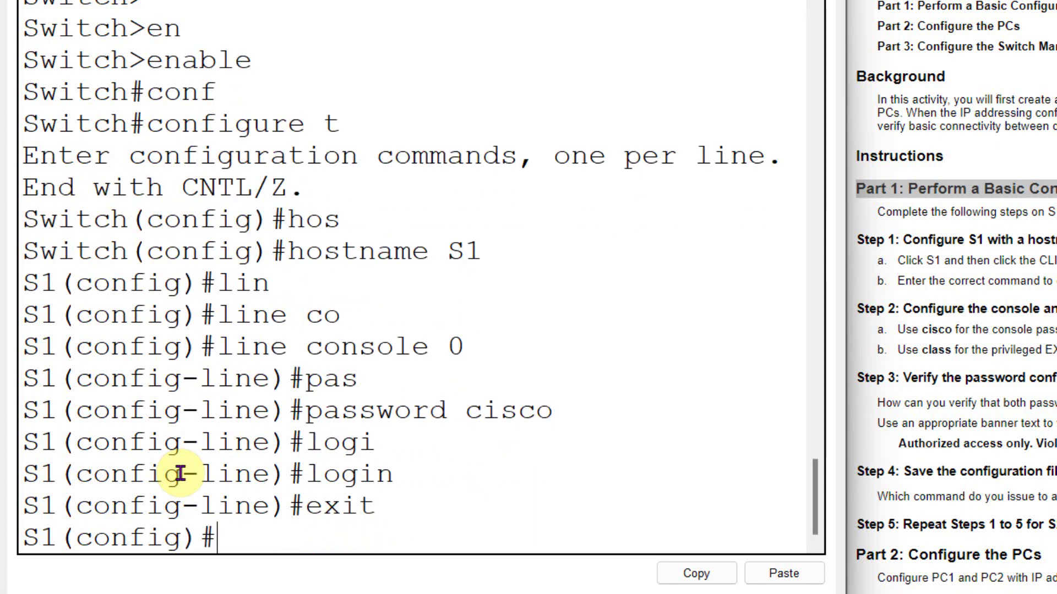
type("en")
key("Tab")
type("a")
key("Tab")
type("se")
key("Tab")
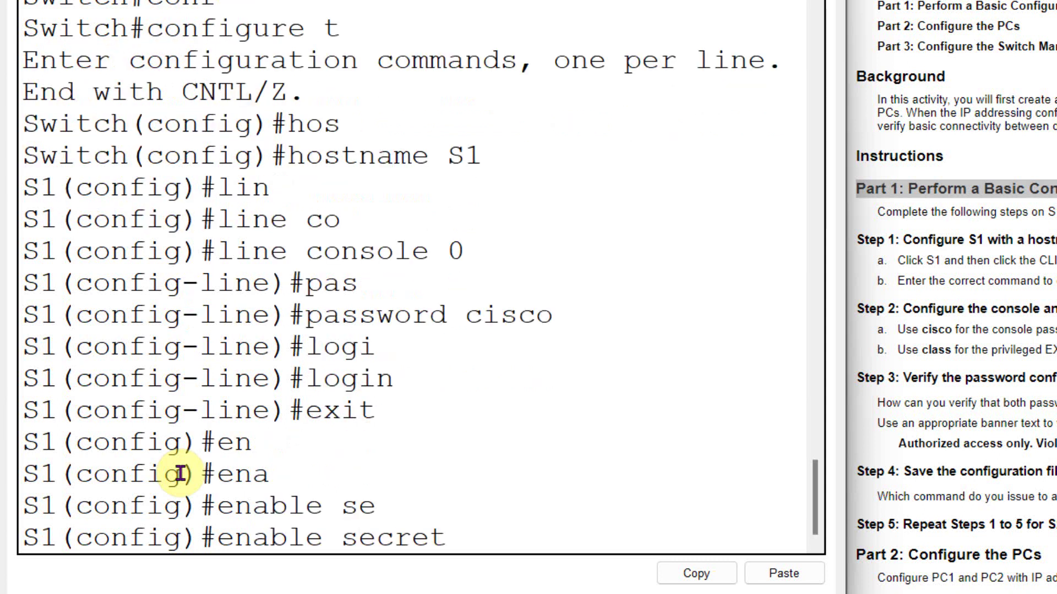
type("class")
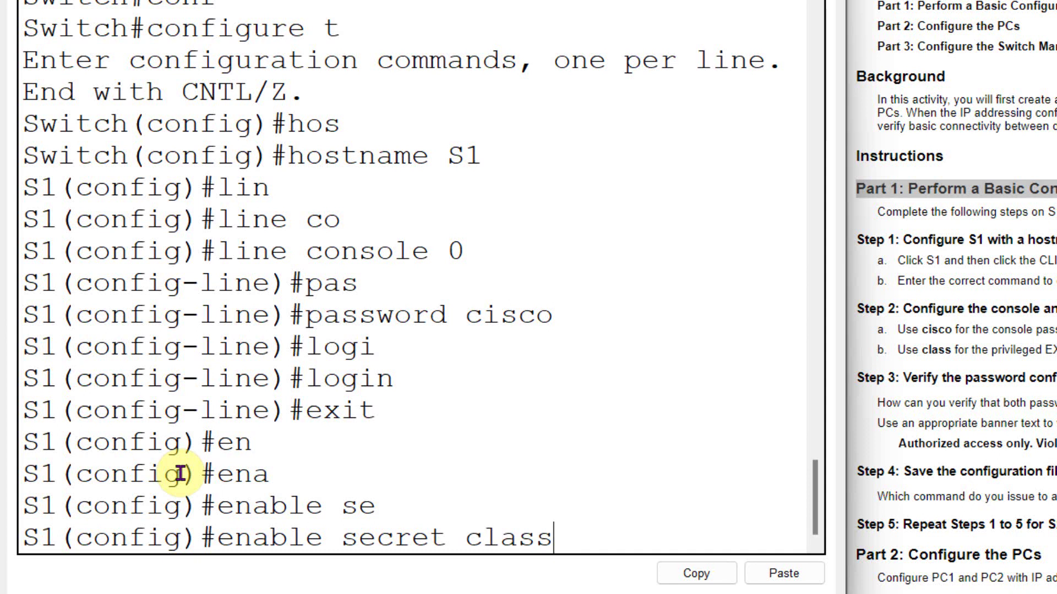
key("Return")
- Leave configuration mode and list S1's configuration with show running-config
type("exit")
key("Return")
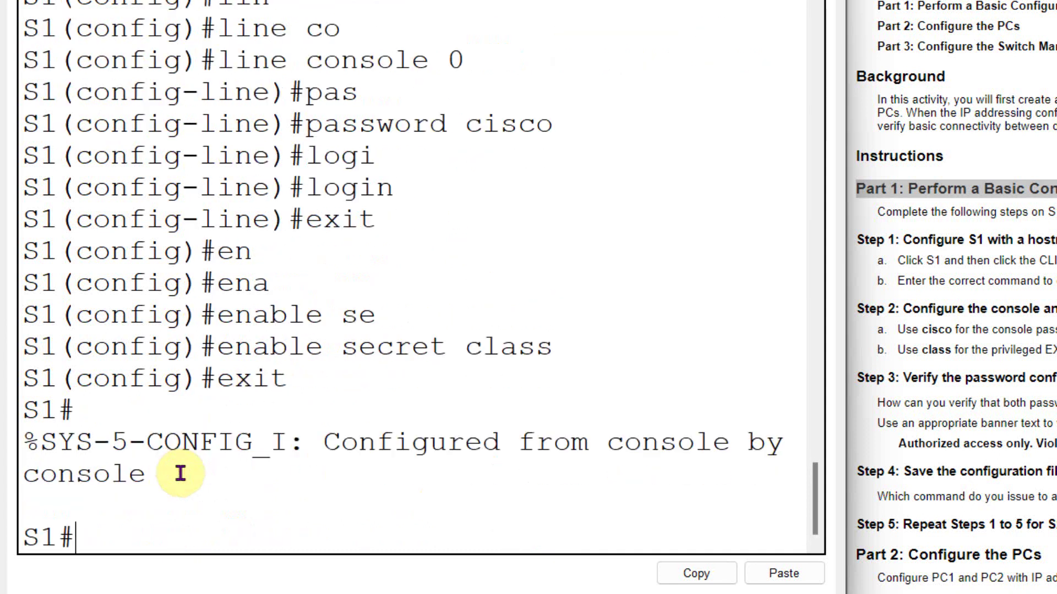
key("Return")
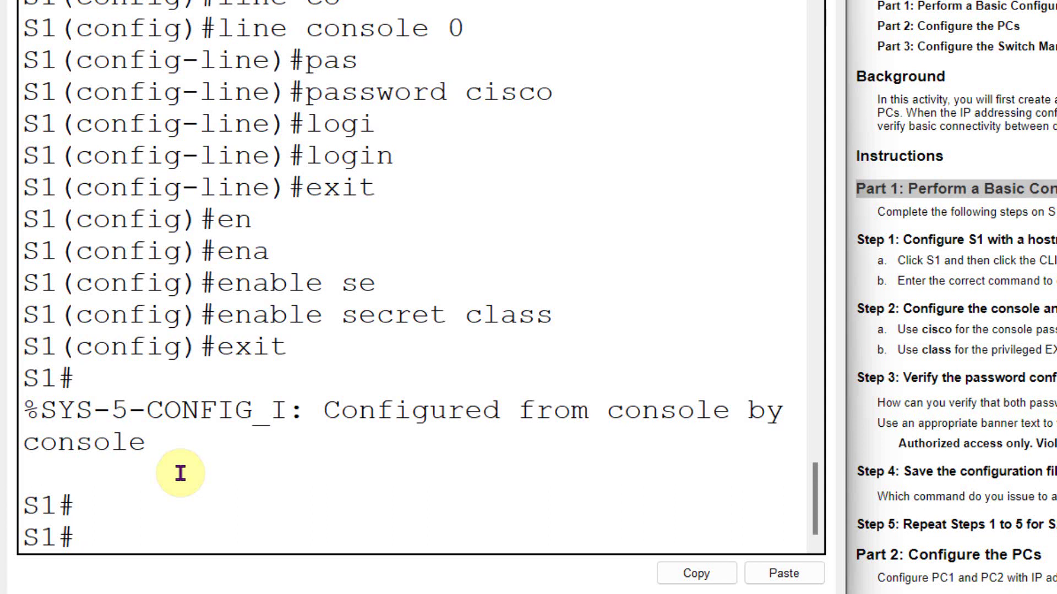
type("show run")
key("Tab")
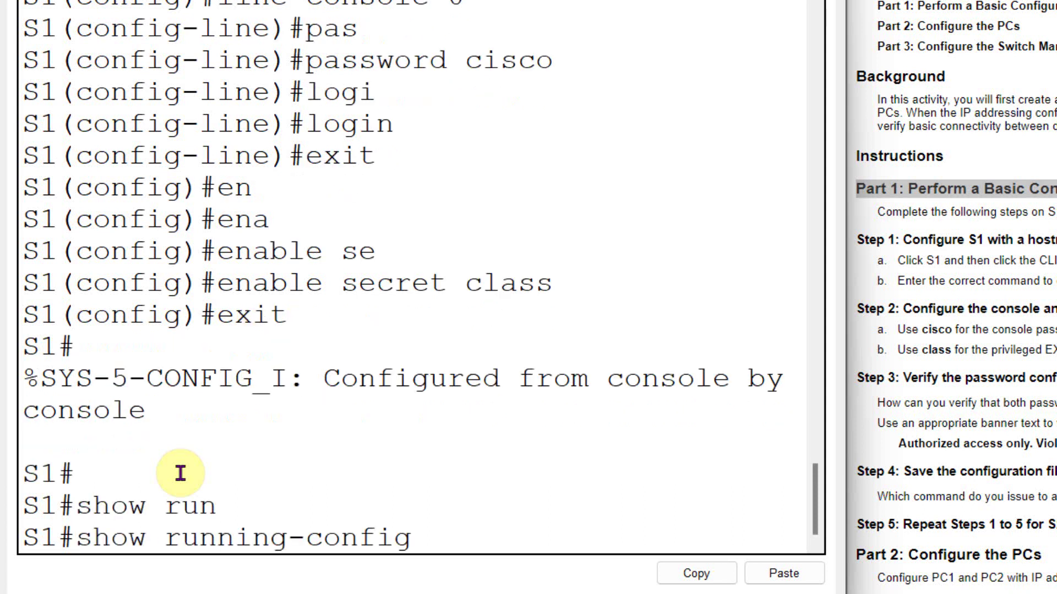
key("Return")
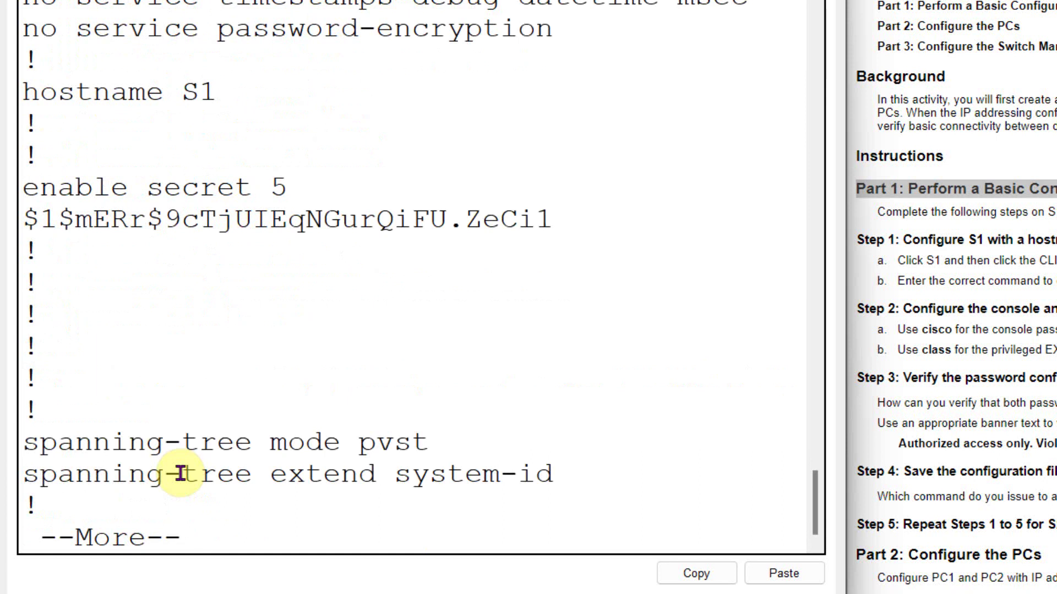
left_click(291, 185)
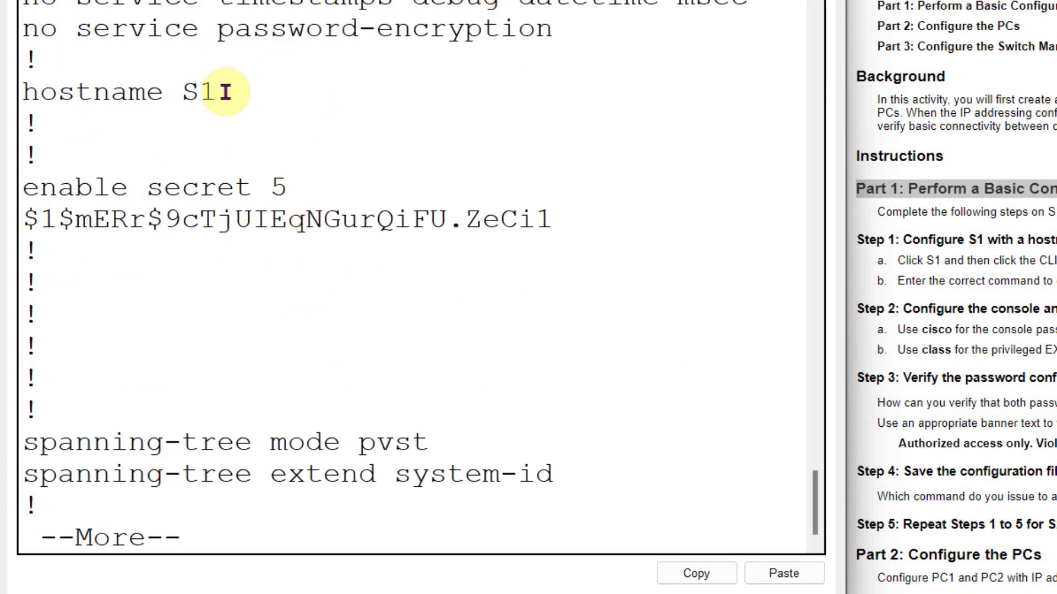
triple_click(114, 90)
left_click(391, 301)
left_click_drag(287, 188, 147, 190)
left_click(48, 338)
left_click(566, 217)
left_click_drag(565, 217, 41, 216)
scroll(671, 339, "down", 1)
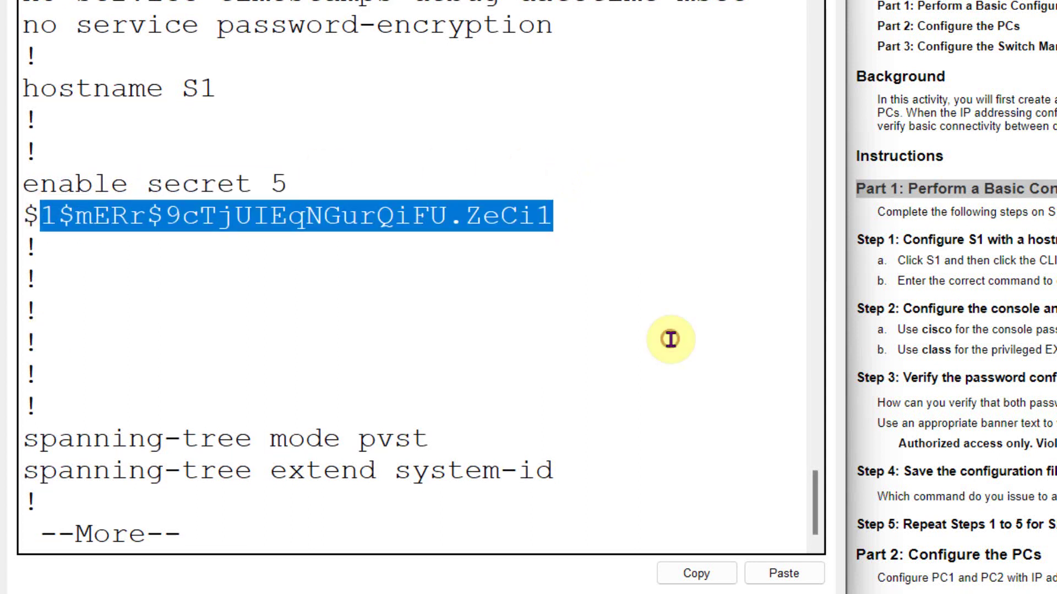
key("Return")
key("Return")
key("Return")
key("Return")
key("Return")
key("Return")
key("Return")
key("Return")
key("Return")
key("Return")
key("Return")
key("Return")
key("Return")
key("Return")
key("Return")
key("Return")
key("Return")
key("Return")
key("Return")
key("Return")
key("Return")
key("Return")
key("Return")
key("Return")
key("Return")
key("Return")
key("Return")
key("Return")
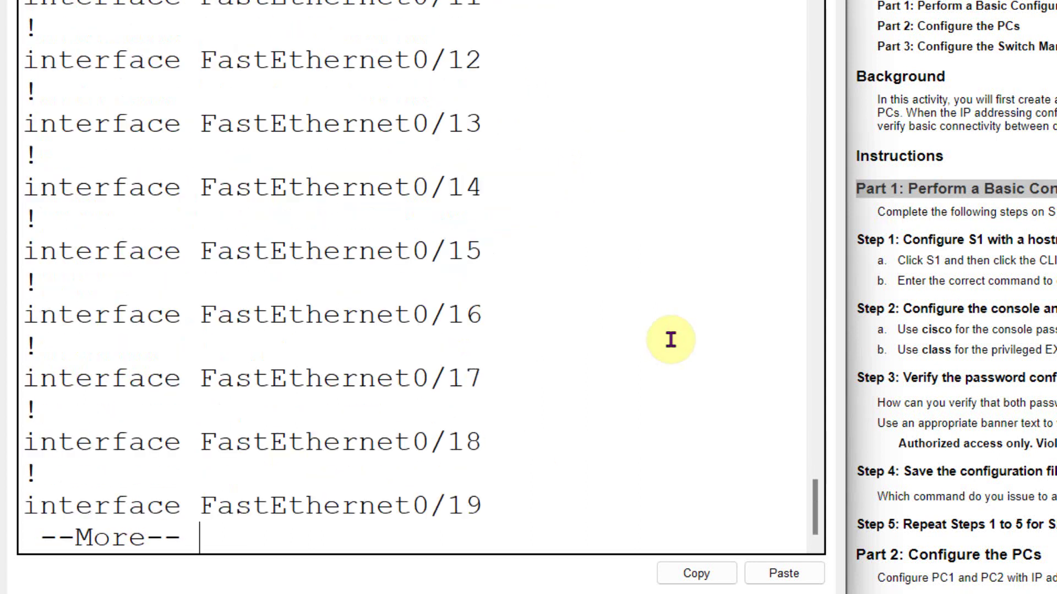
key("Return")
key("Return")
key("Return")
key("Return")
key("Return")
key("Return")
key("Return")
key("Return")
key("Return")
key("Return")
key("Return")
key("Return")
key("Return")
key("Return")
key("Return")
key("Return")
key("Return")
key("Return")
key("Return")
key("Return")
left_click_drag(289, 188, 56, 149)
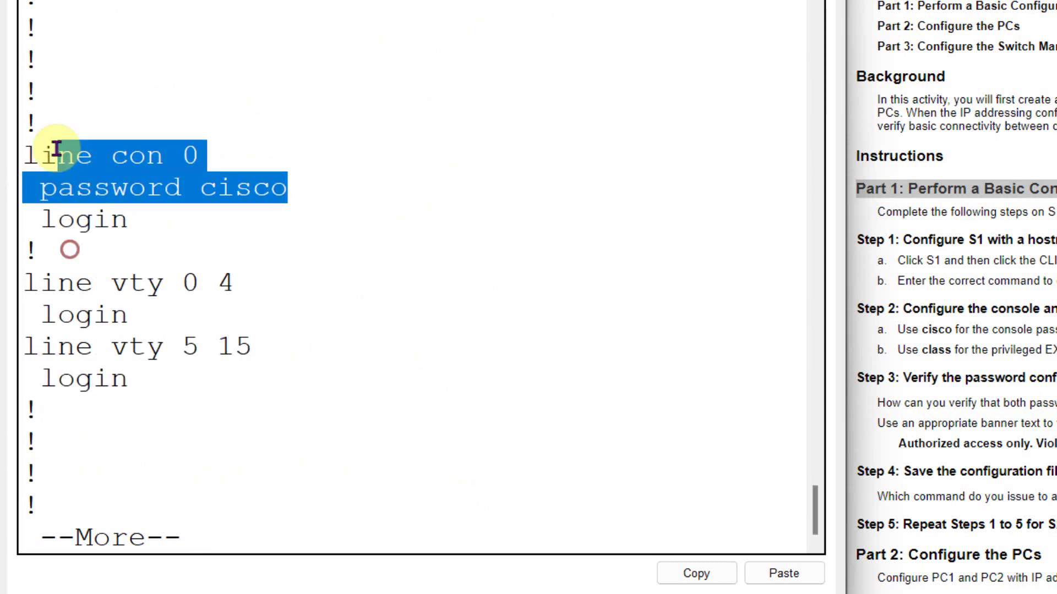
left_click(267, 500)
key("Return")
key("Return")
key("Return")
key("Return")
key("Return")
key("Return")
key("Return")
key("Return")
key("Return")
key("Return")
key("Return")
key("Return")
key("Return")
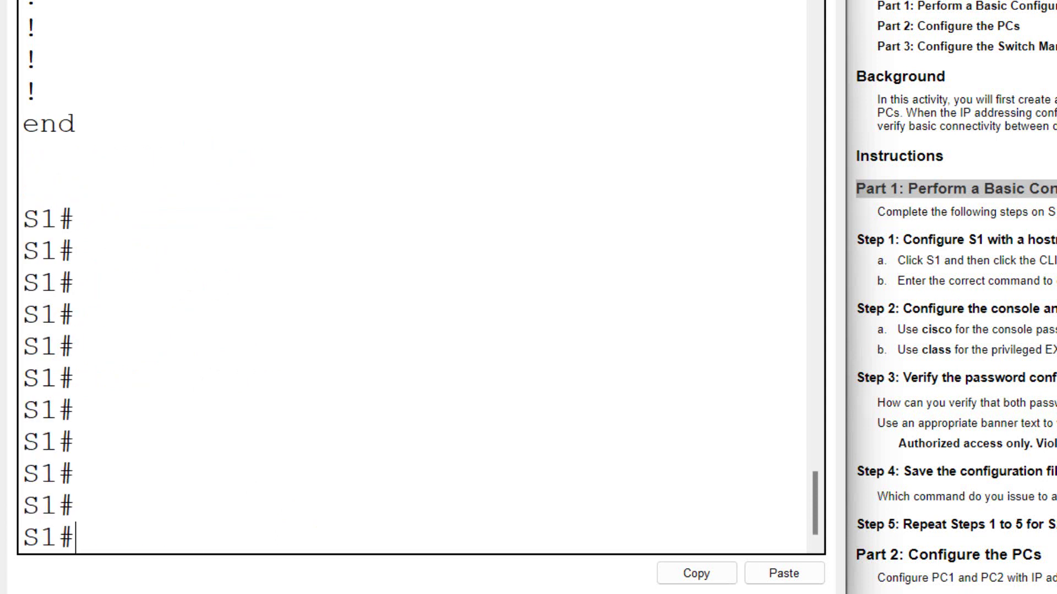
- In configure terminal, set banner motd to 'Authorized access only. Violators will be prosecuted to the full extent of the law'
type("configure")
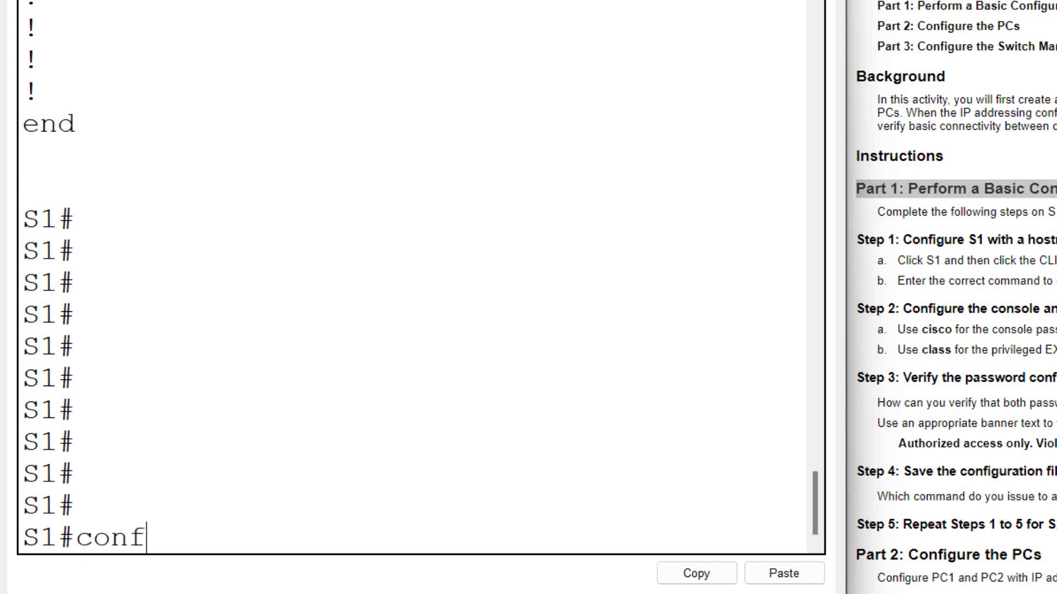
key("Tab")
type("t")
key("Return")
type("ban")
key("Tab")
type("mo")
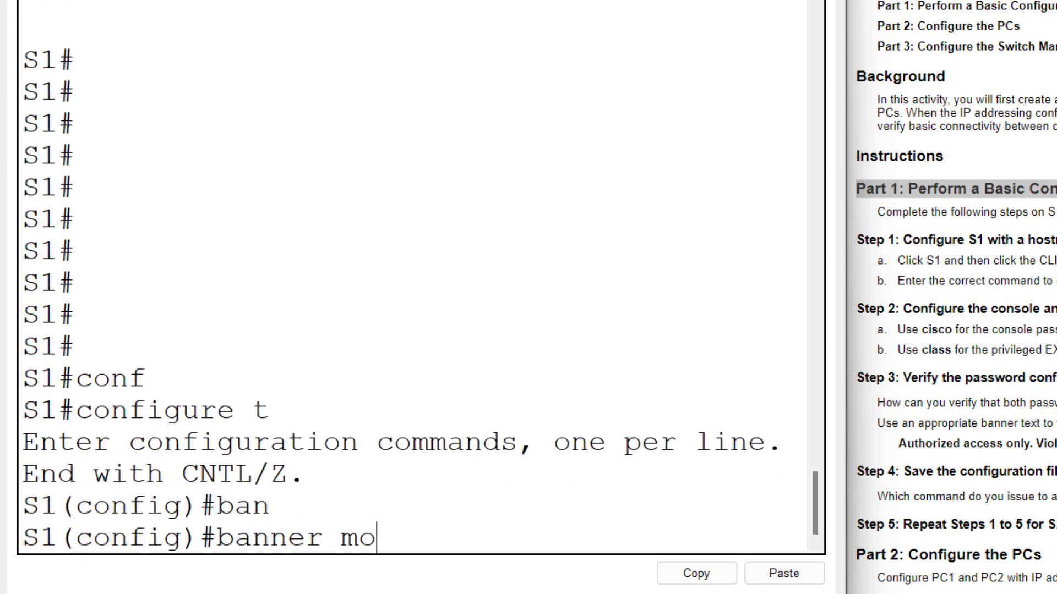
key("Tab")
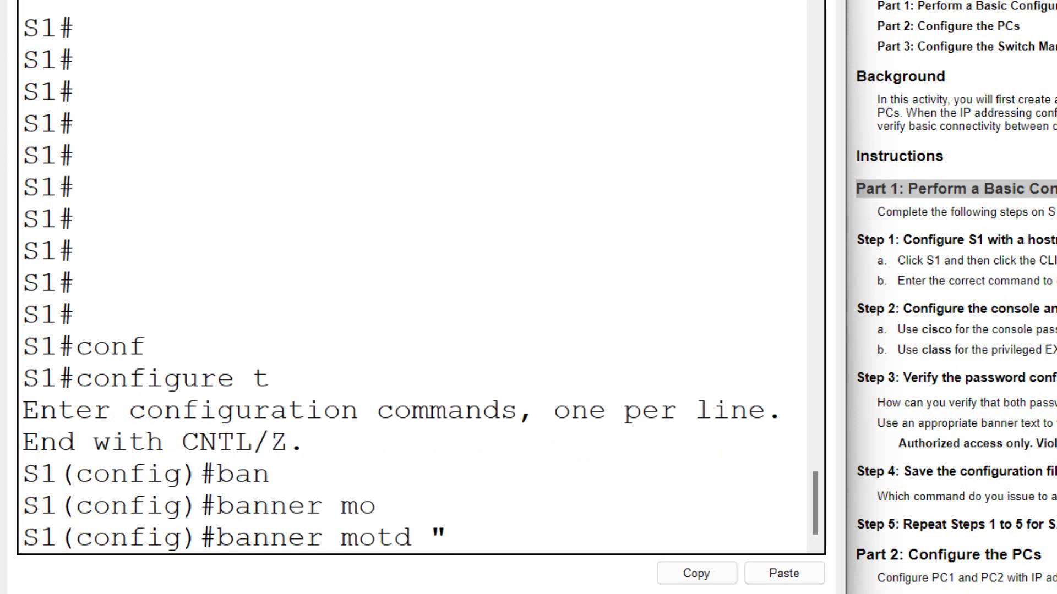
type("\"\"Autho")
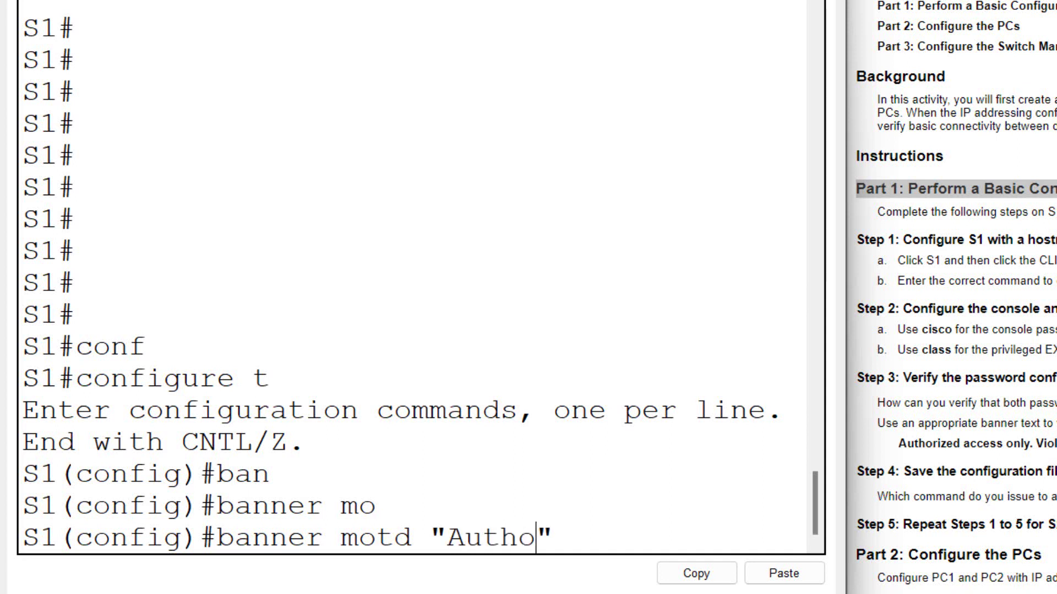
type("rized access only. Violators will be prosecuted to the full extent of the law")
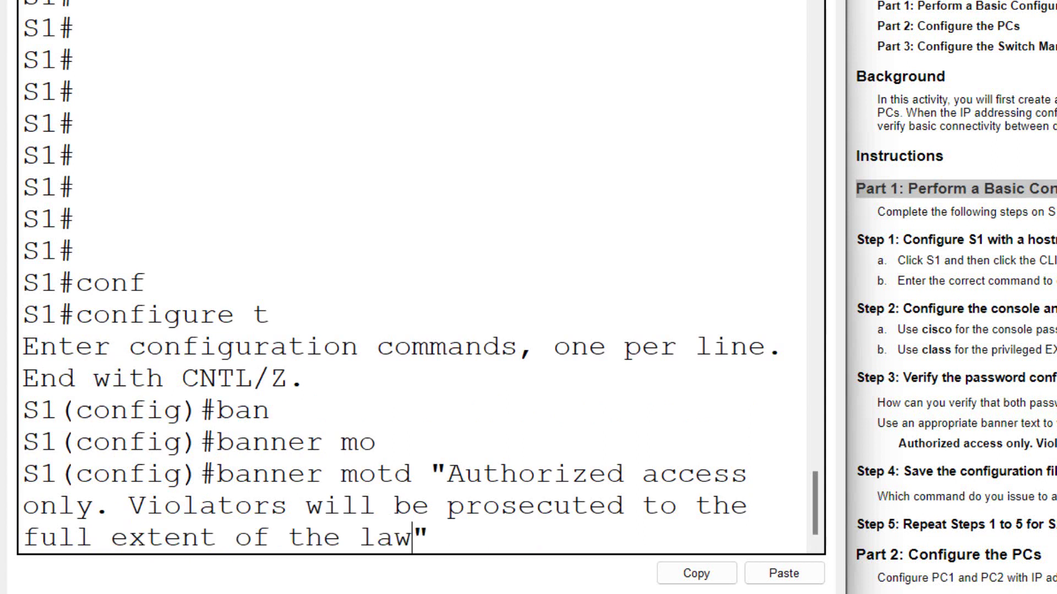
left_click(416, 533)
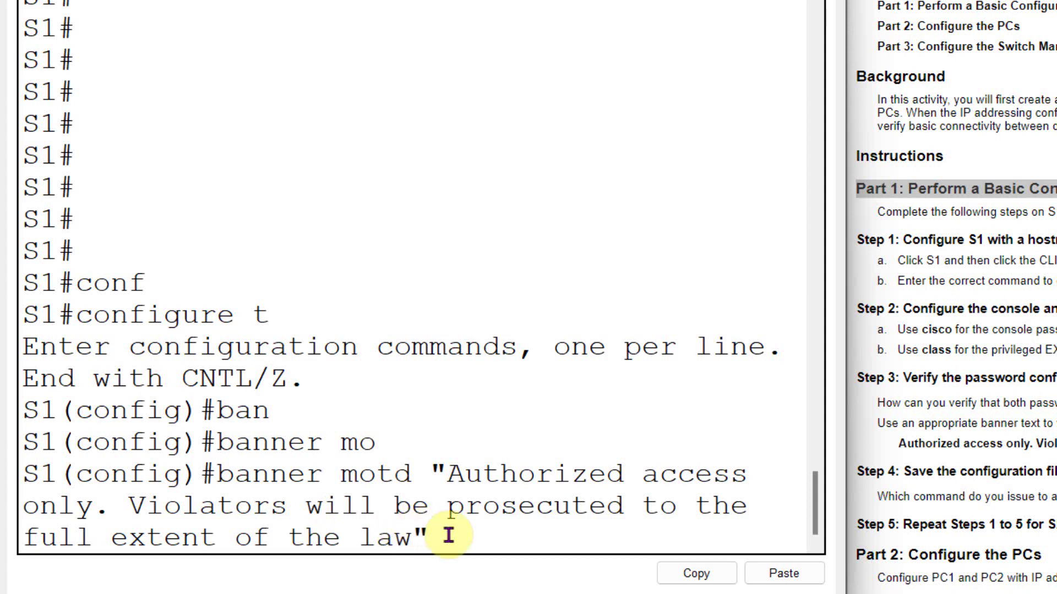
key("Return")
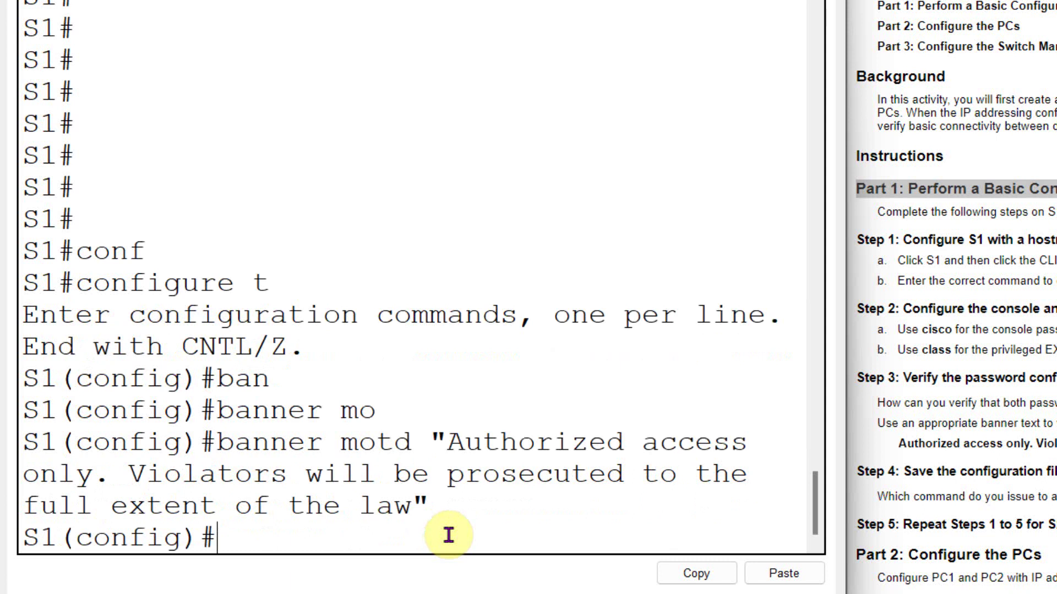
- Exit to privileged mode and copy running-config to startup-config
type("exit")
key("Return")
key("Return")
type("copy ru")
key("Tab")
type("st")
key("Tab")
key("Return")
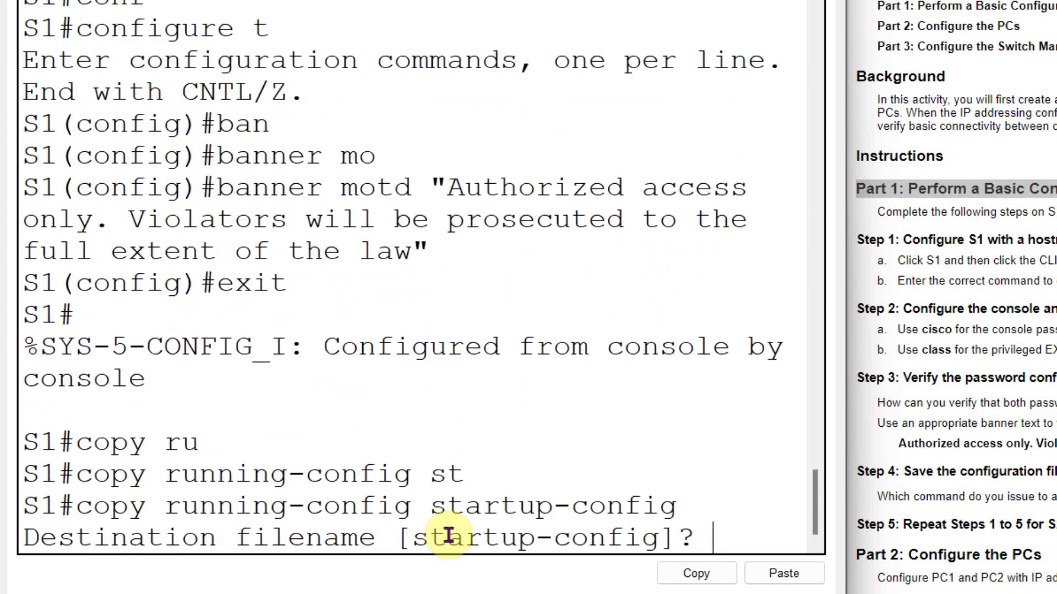
key("Return")
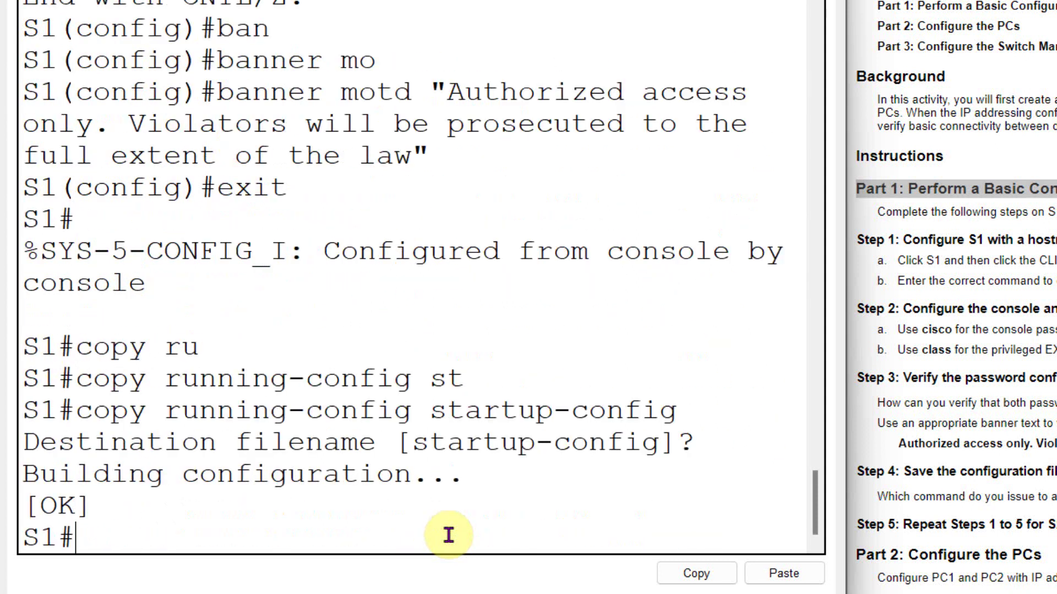
- List startup-config, highlighting the saved hostname, enable secret, MOTD banner and console password
type("show startup-config")
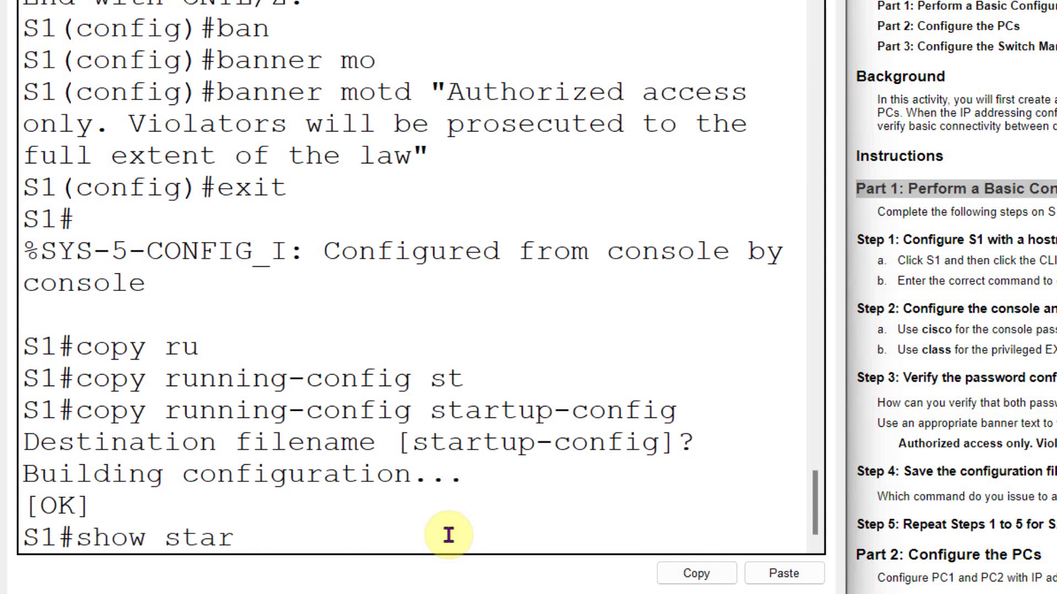
key("Tab")
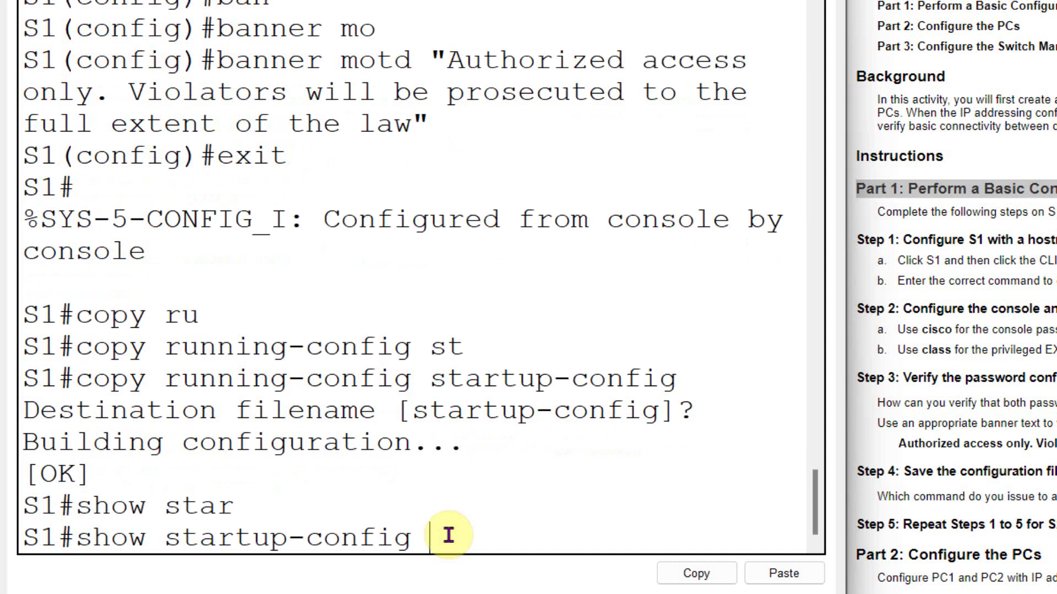
key("Return")
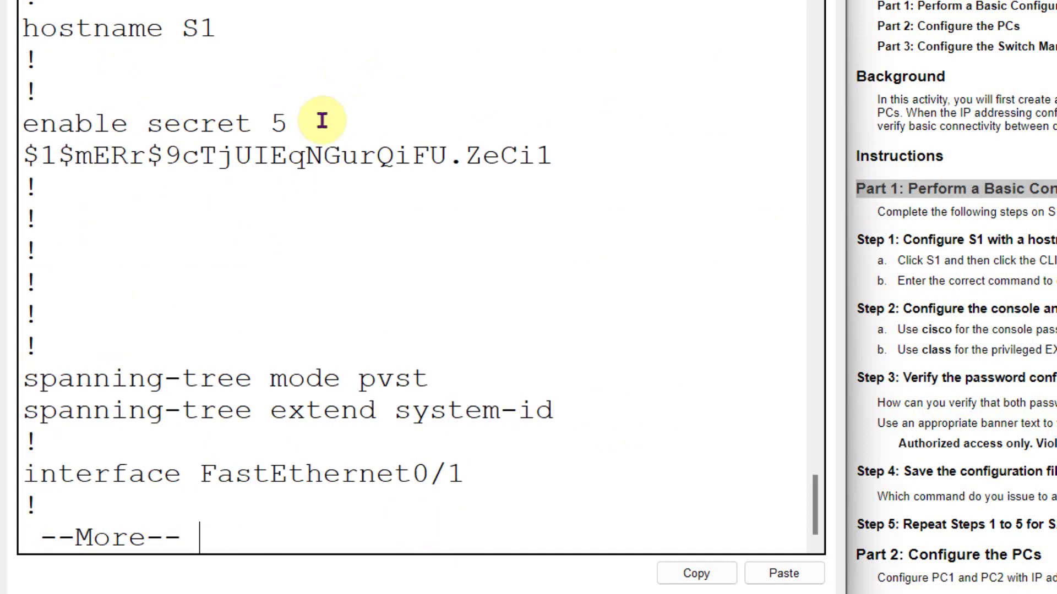
left_click_drag(319, 123, 178, 7)
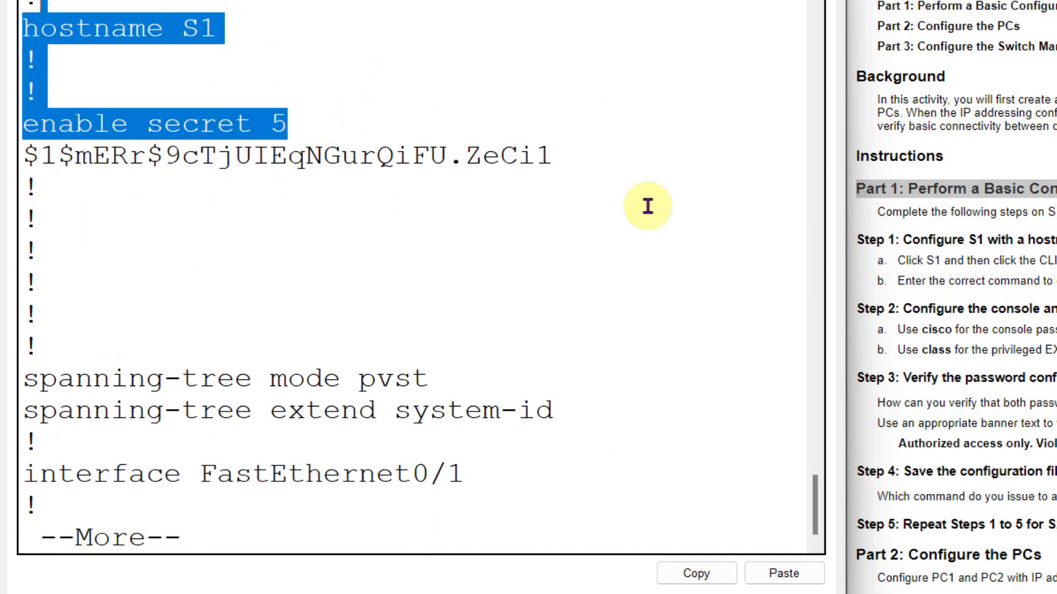
left_click(688, 276)
key("Return")
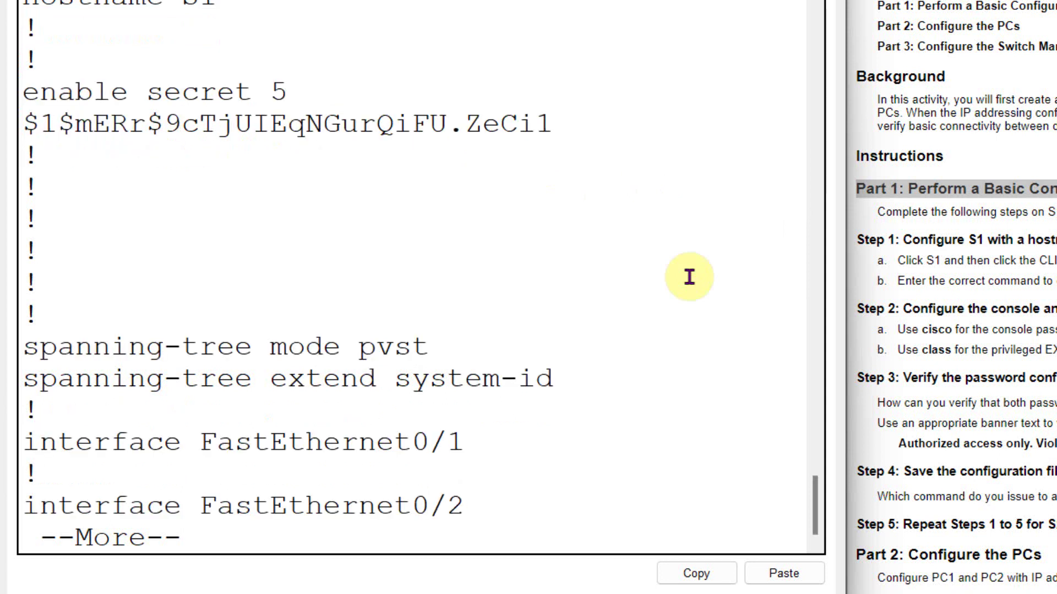
key("space")
left_click_drag(360, 188, 253, 123)
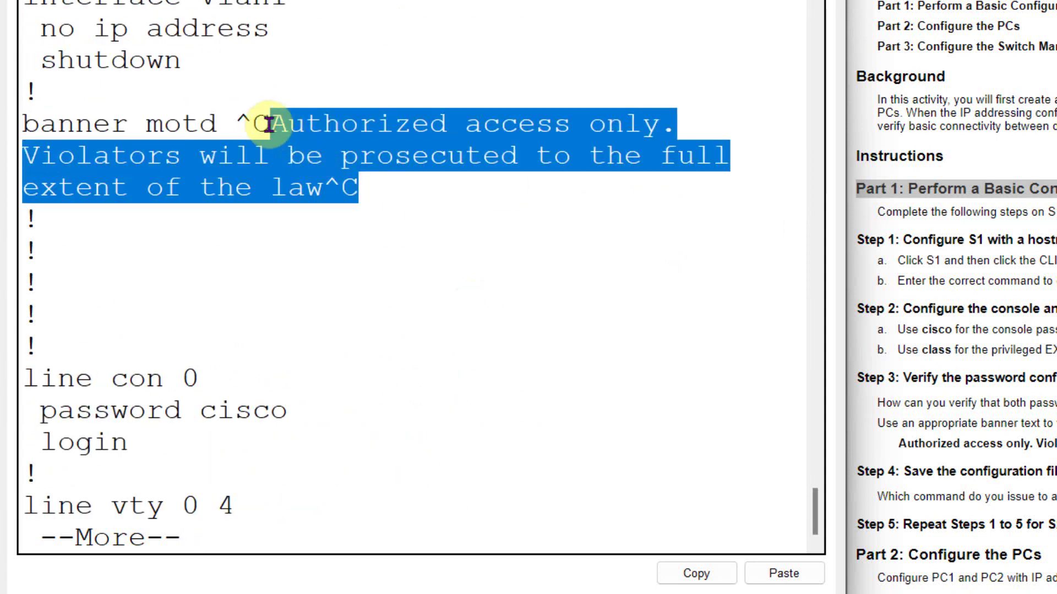
left_click(290, 314)
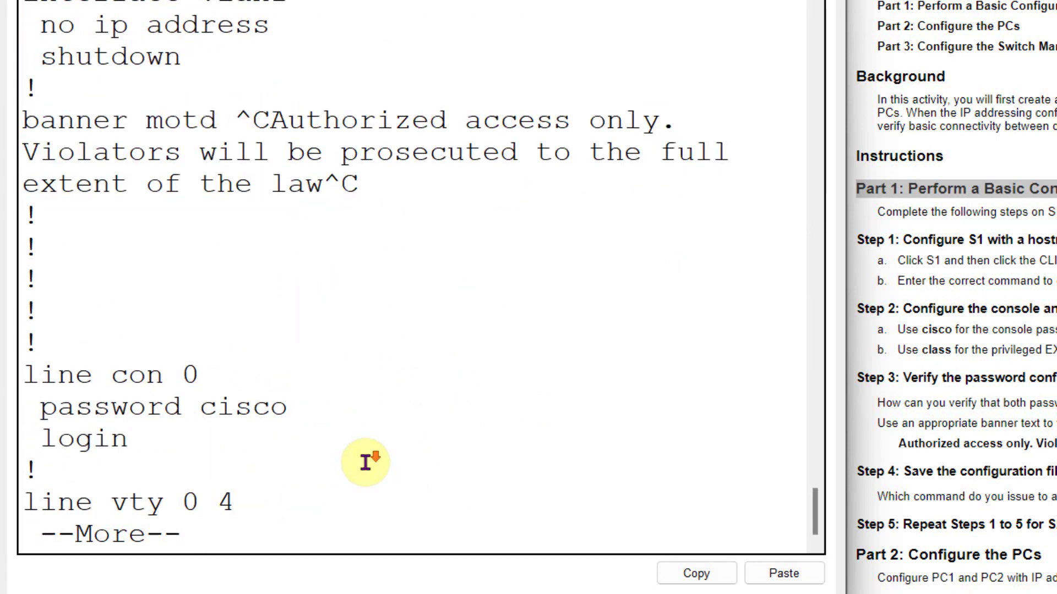
left_click_drag(308, 403, 28, 432)
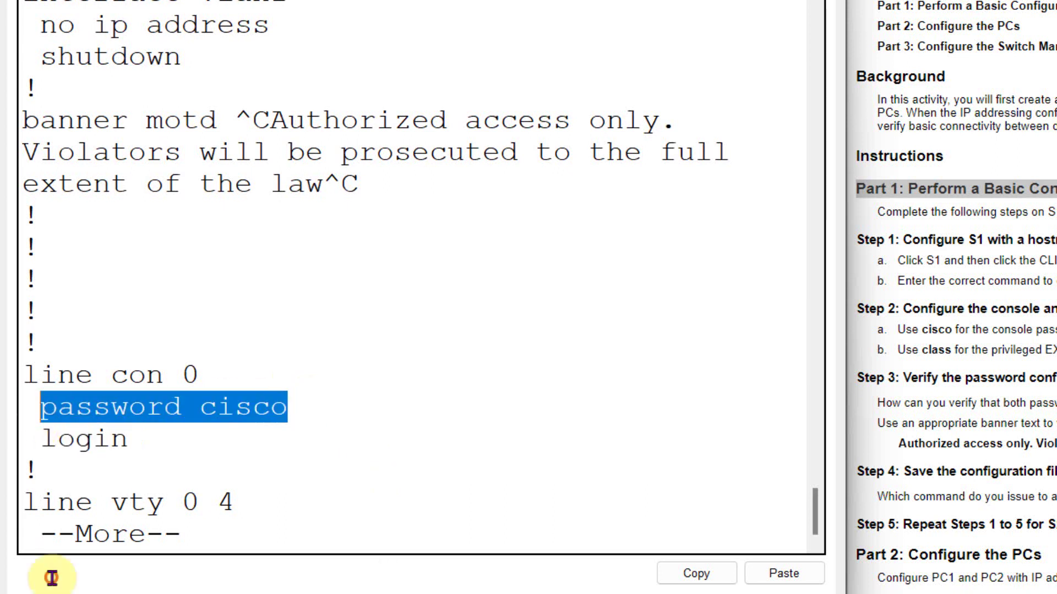
left_click(199, 501)
key("Return")
key("space")
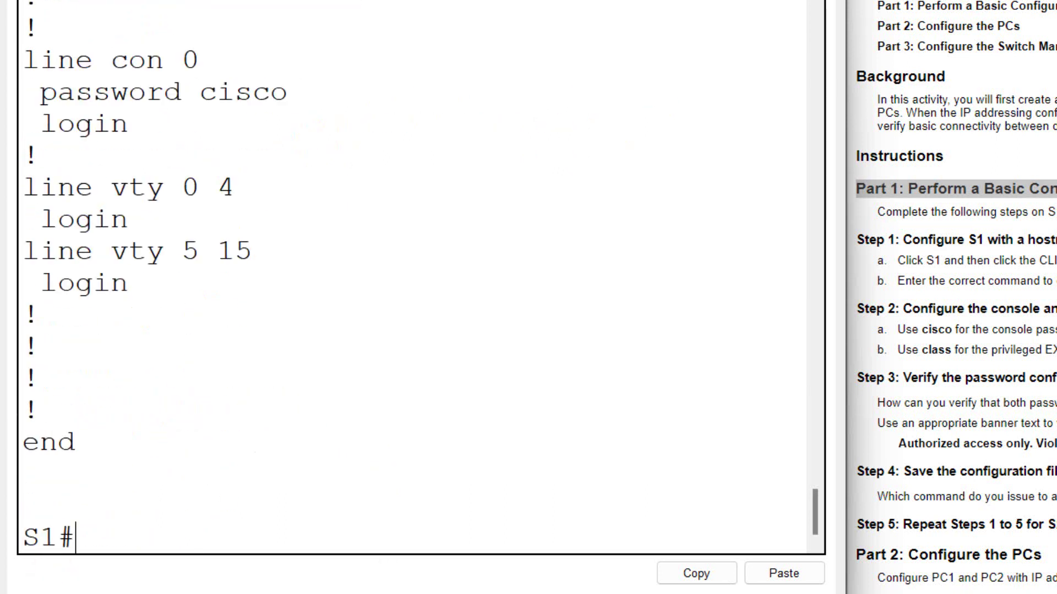
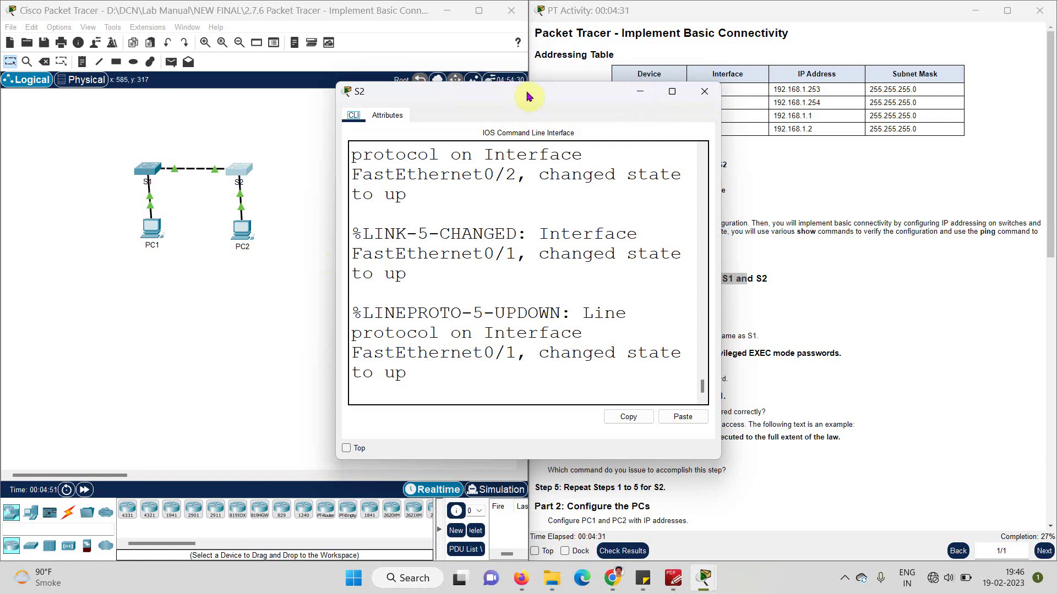
- Maximize S2's console window to fill the screen
left_click(671, 91)
- Enter privileged and global configuration mode and set the hostname to S2
key("Return")
key("Return")
key("Return")
key("Return")
key("Return")
key("Return")
key("Return")
type("en")
key("Tab")
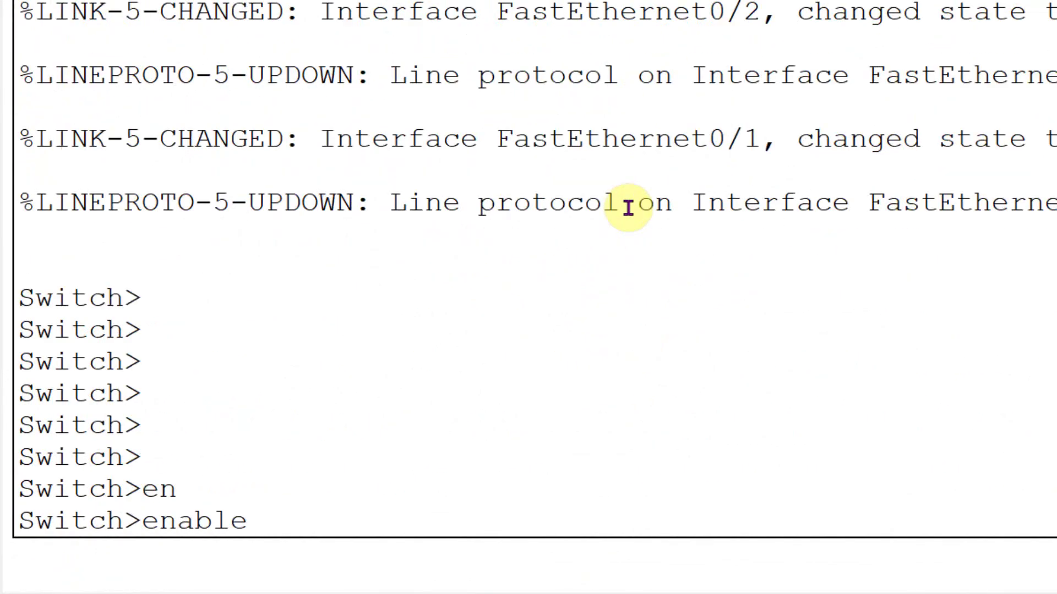
key("Return")
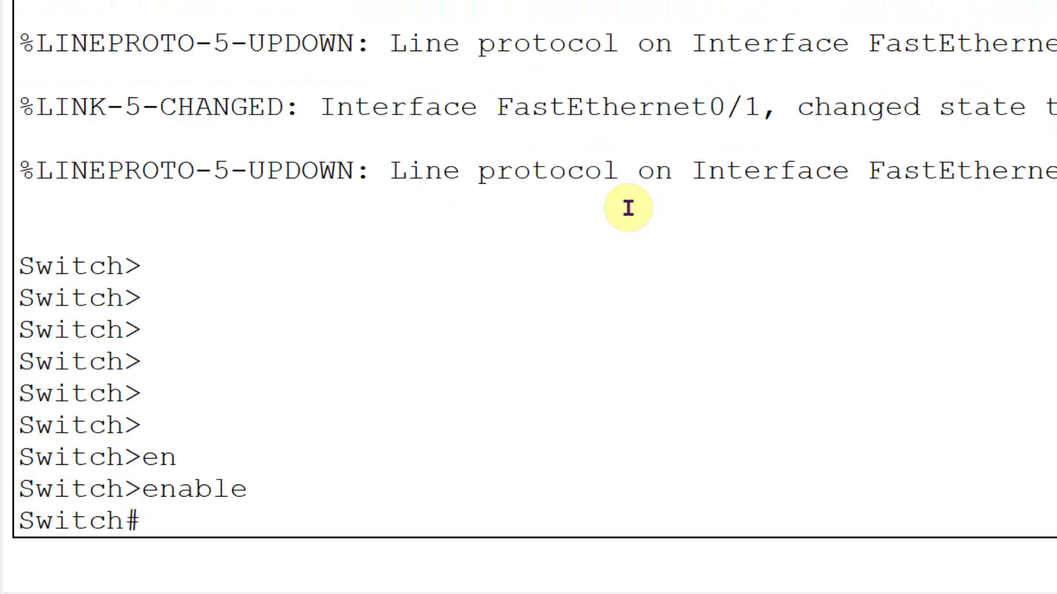
type("conf")
key("Tab")
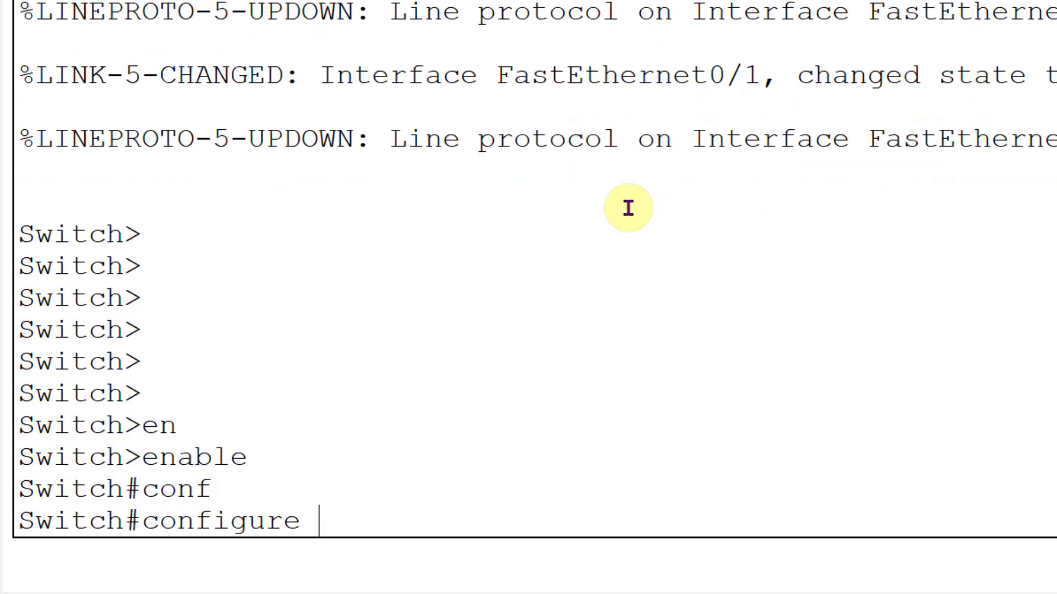
type("t")
key("Return")
type("hos")
key("Tab")
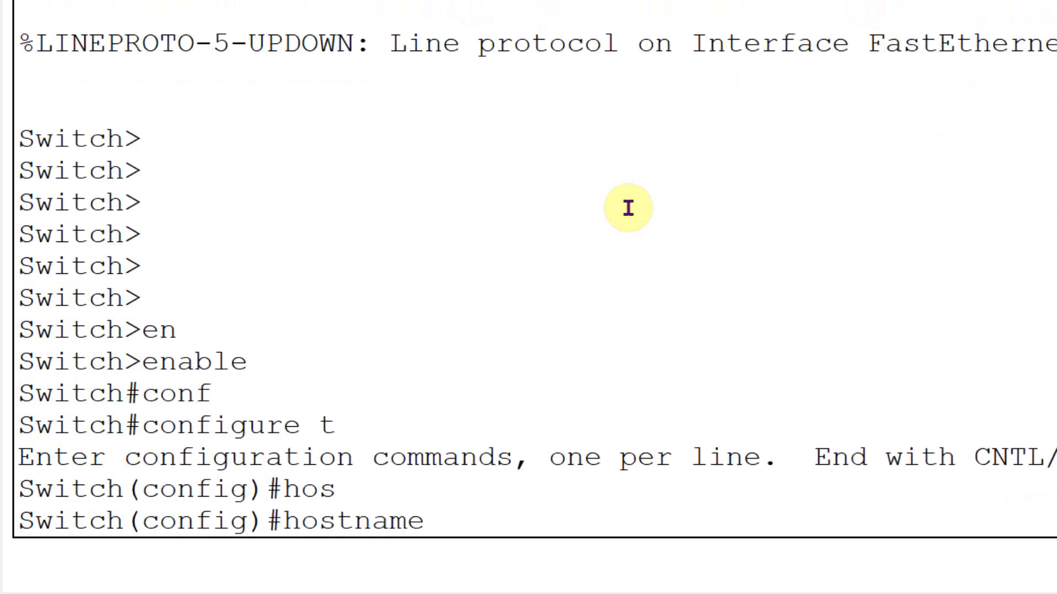
type("S2")
key("Return")
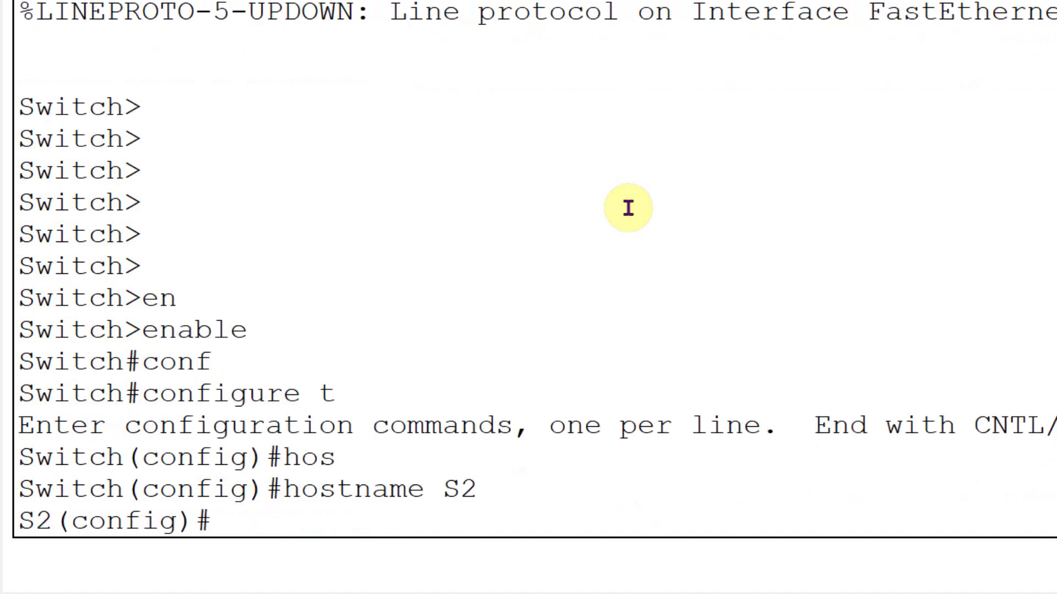
- Give console line 0 a password and require login on it
type("line")
key("Tab")
type("co")
key("Tab")
type("0")
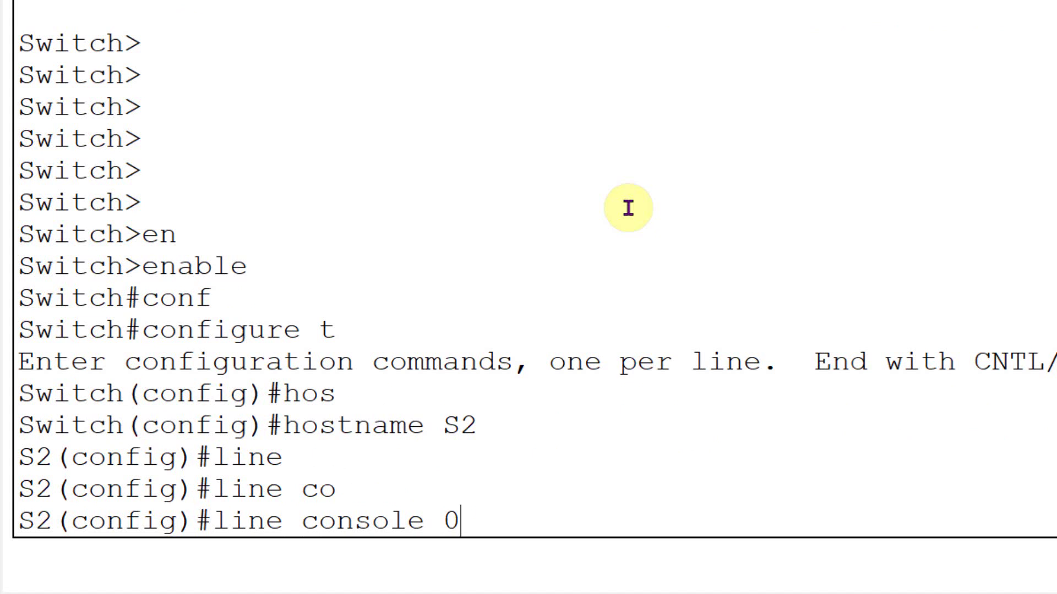
key("Return")
type("pas")
key("Tab")
type("cisco")
key("Tab")
key("Return")
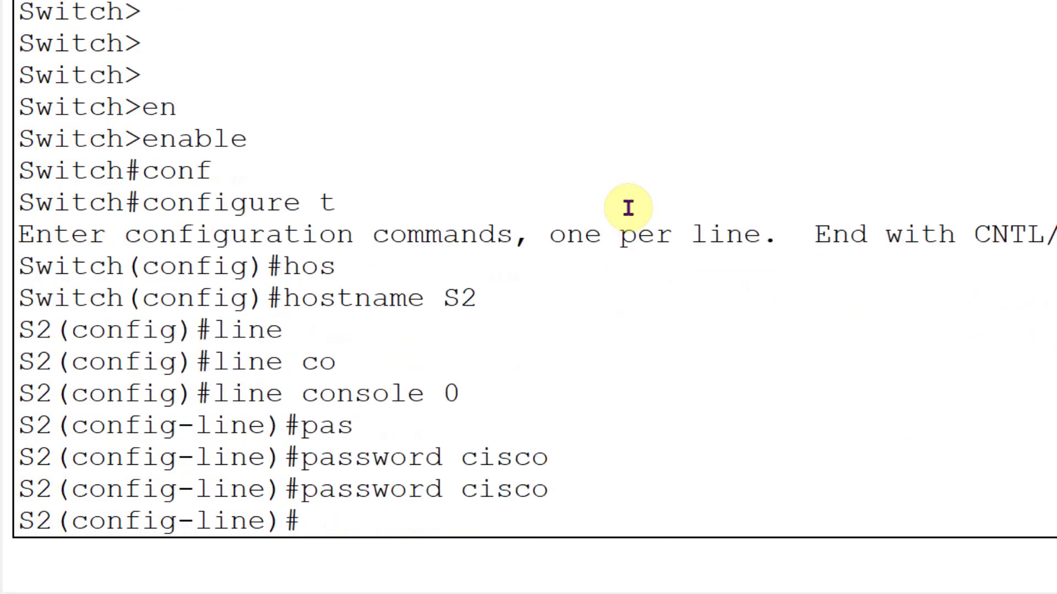
type("log")
key("Tab")
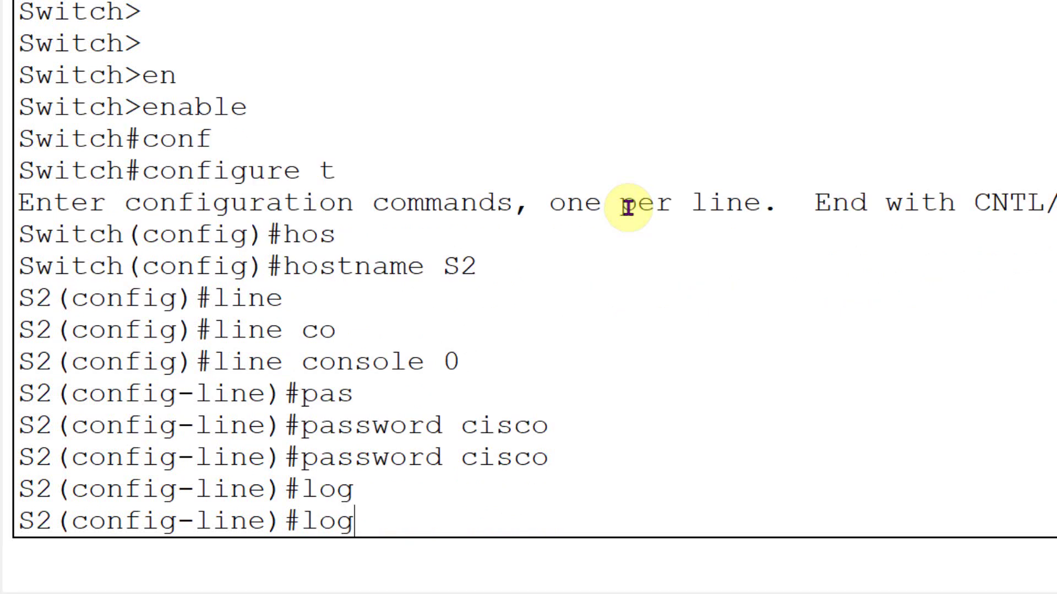
type("i")
key("Tab")
key("Return")
type("exit")
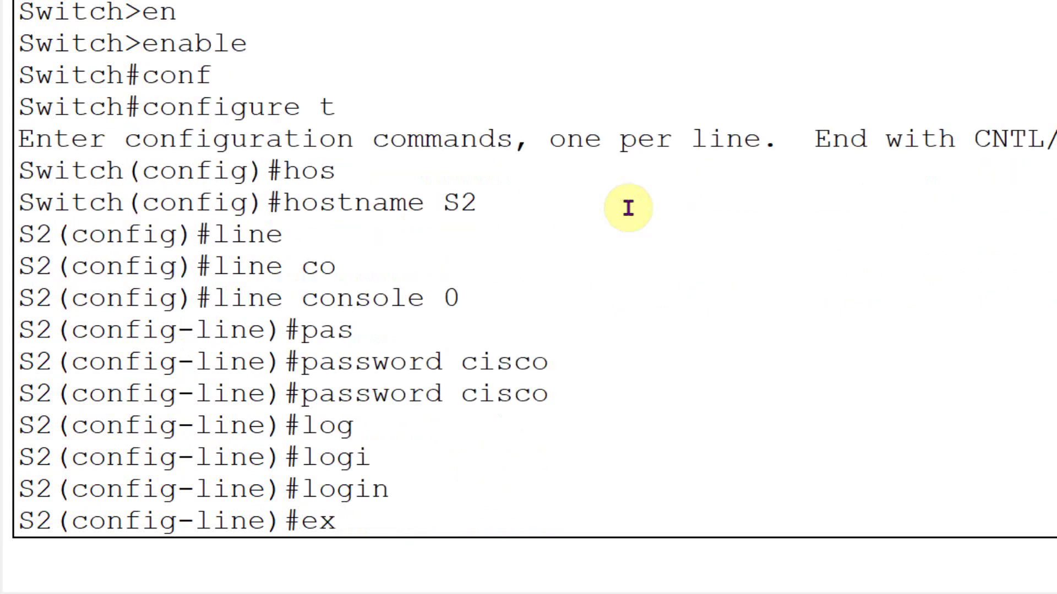
key("Return")
key("Return")
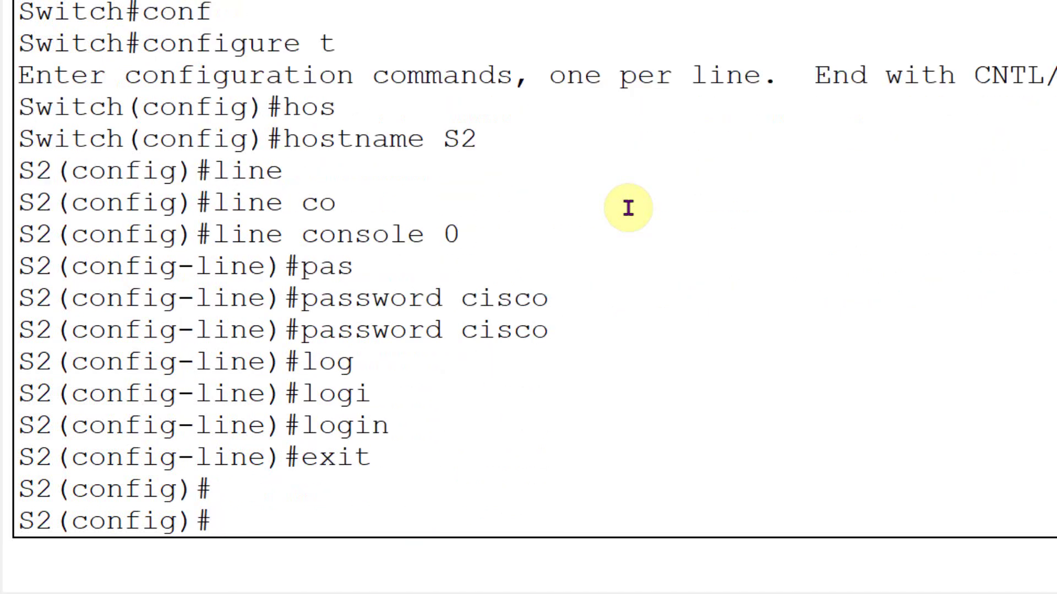
- Set an encrypted enable secret and return to the privileged prompt
type("enab")
key("Tab")
type("se")
key("Tab")
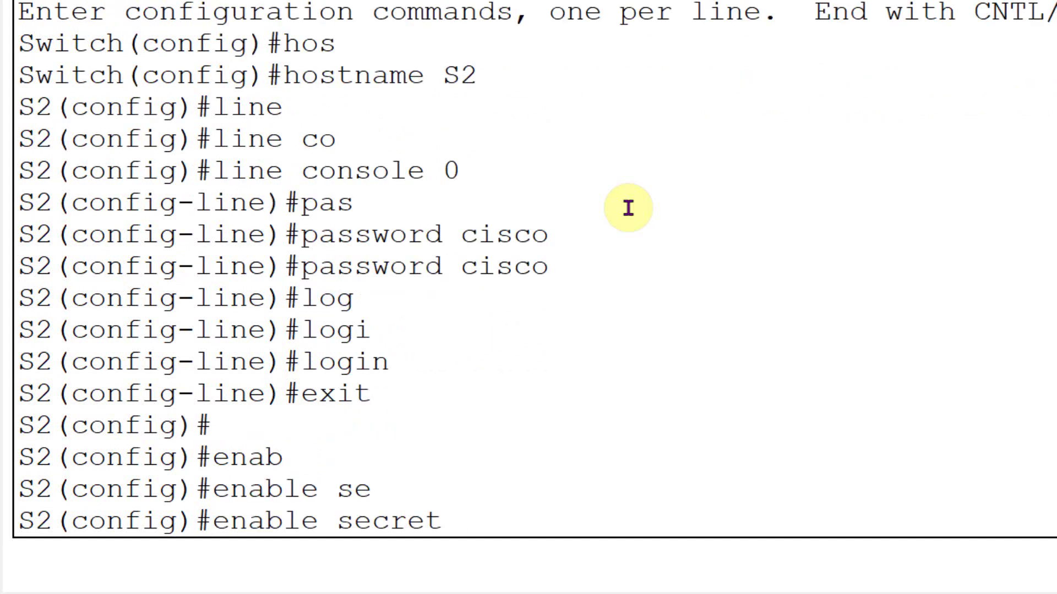
type("class")
key("Return")
type("exit")
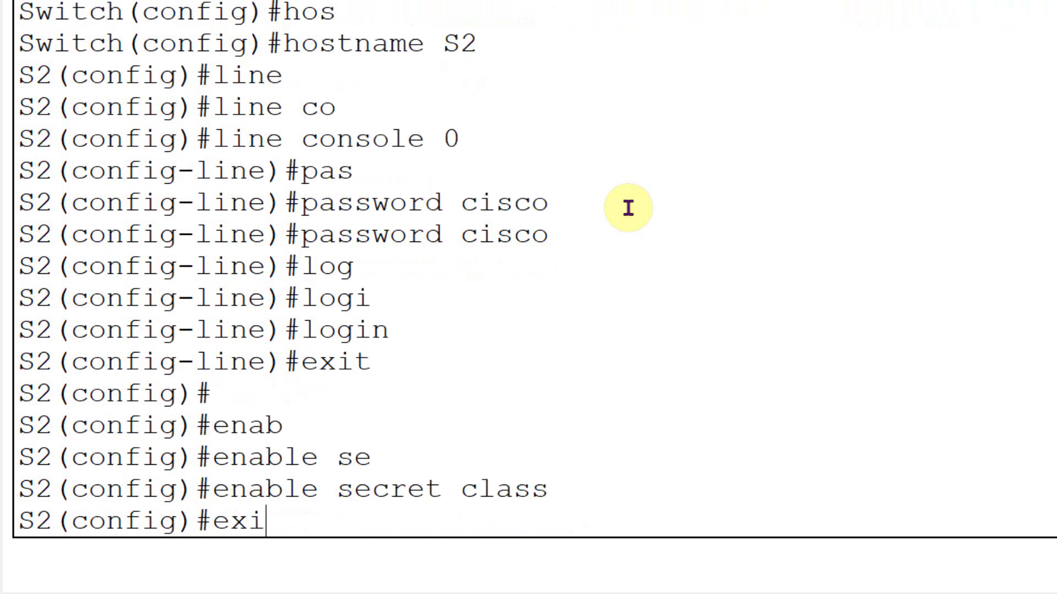
key("Return")
key("Return")
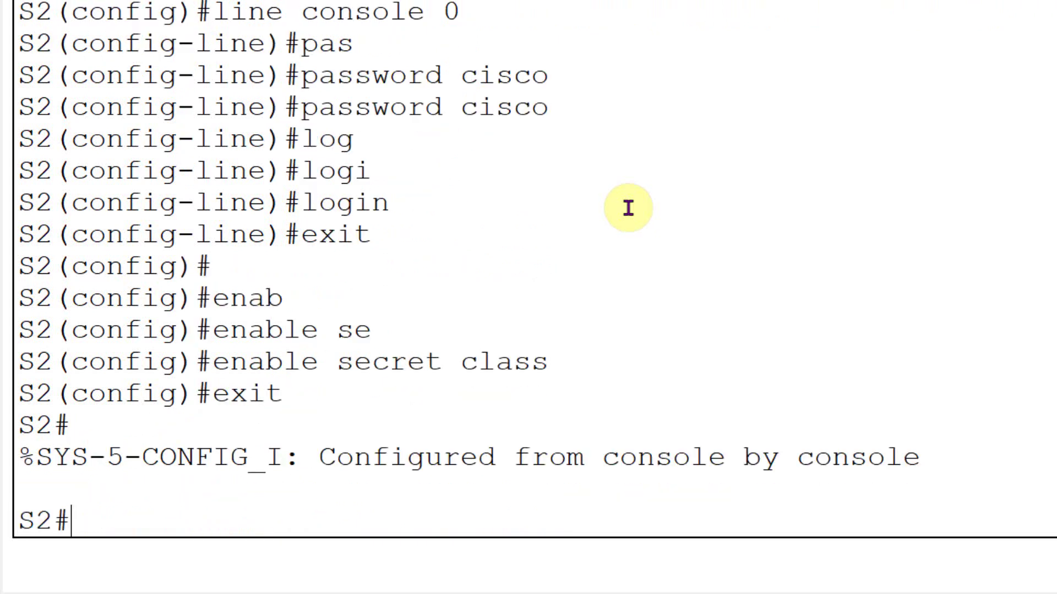
- Set S2's banner motd to 'Authorized access only. Violators will be prosecuted to the full extent of law'
type("confi")
key("Tab")
type("t")
key("Return")
type("ba")
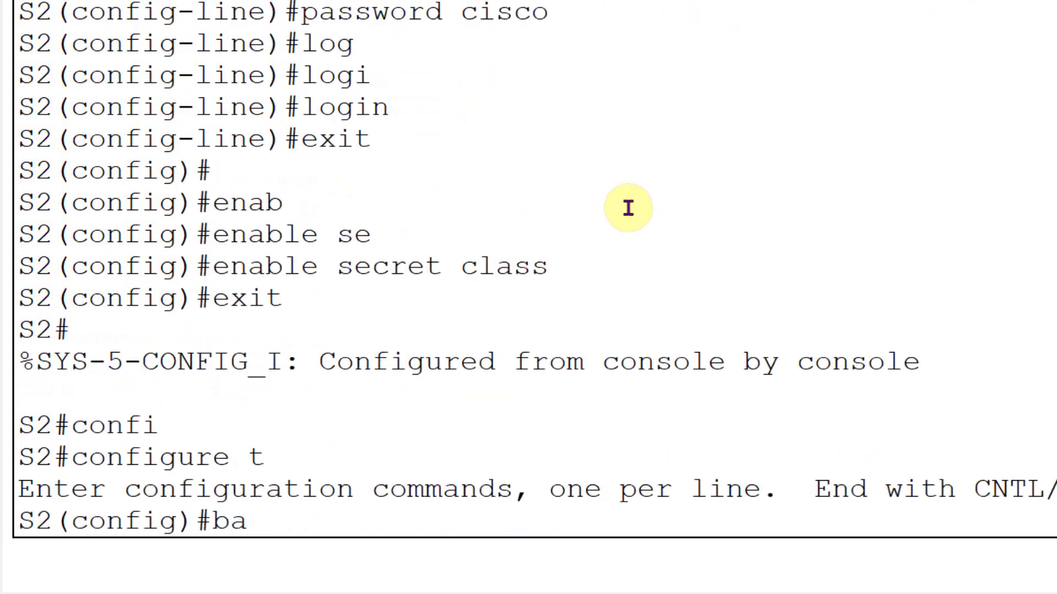
type("n")
key("Tab")
type("mo")
key("Tab")
type("\"\"")
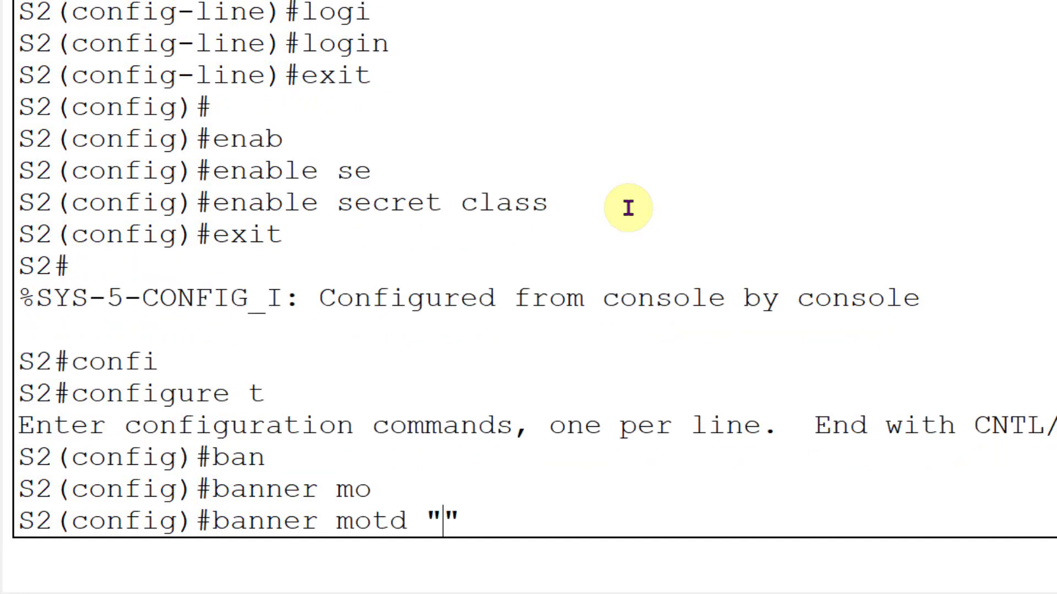
key("Left")
key("ctrl+v")
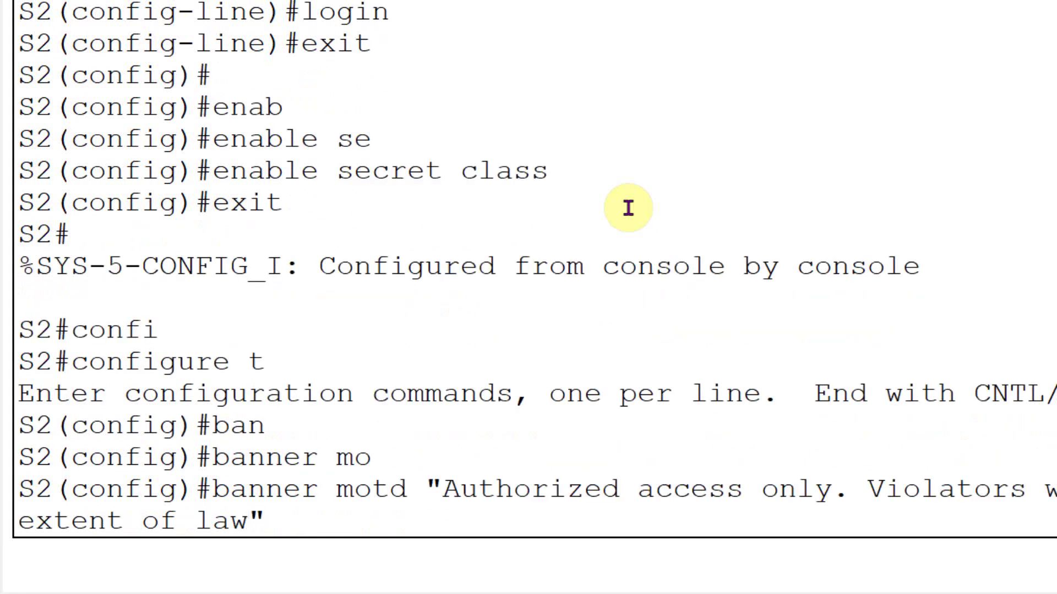
key("Return")
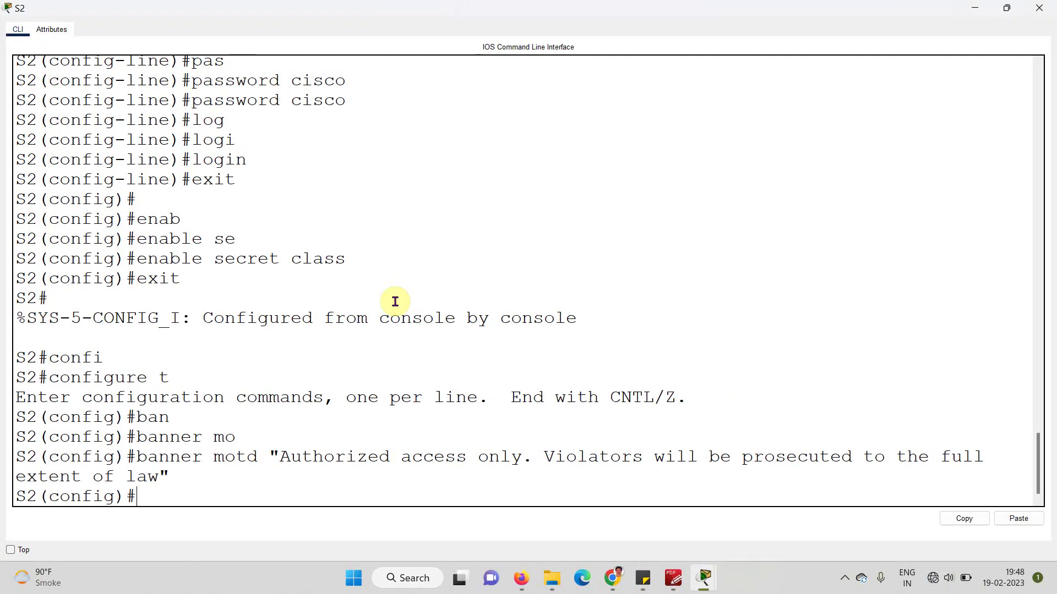
- Leave config mode and copy running-config to startup-config
type("cop")
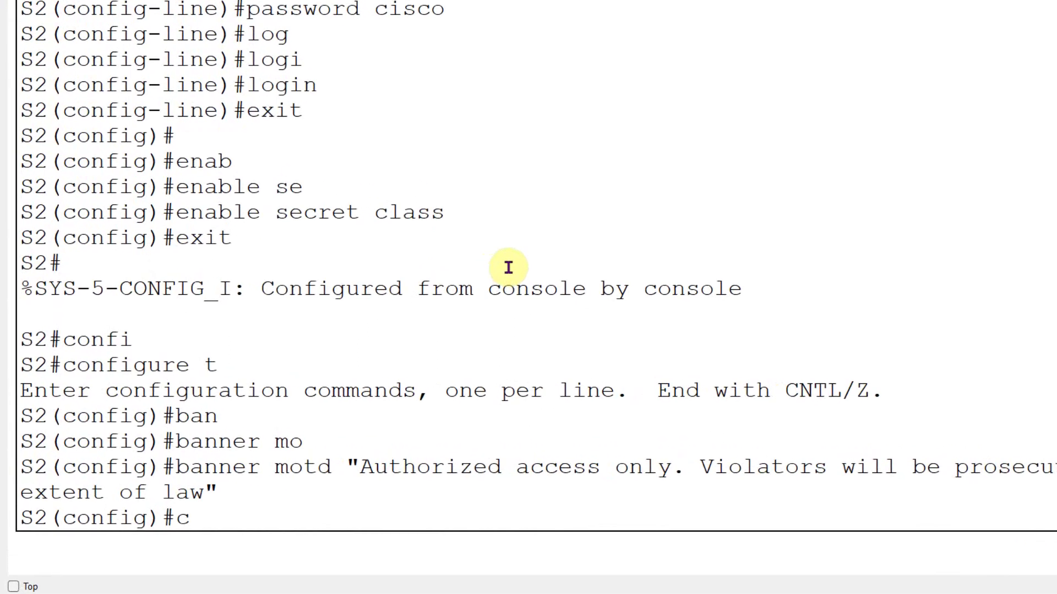
key("Tab")
key("ctrl+z")
type("cop")
key("Tab")
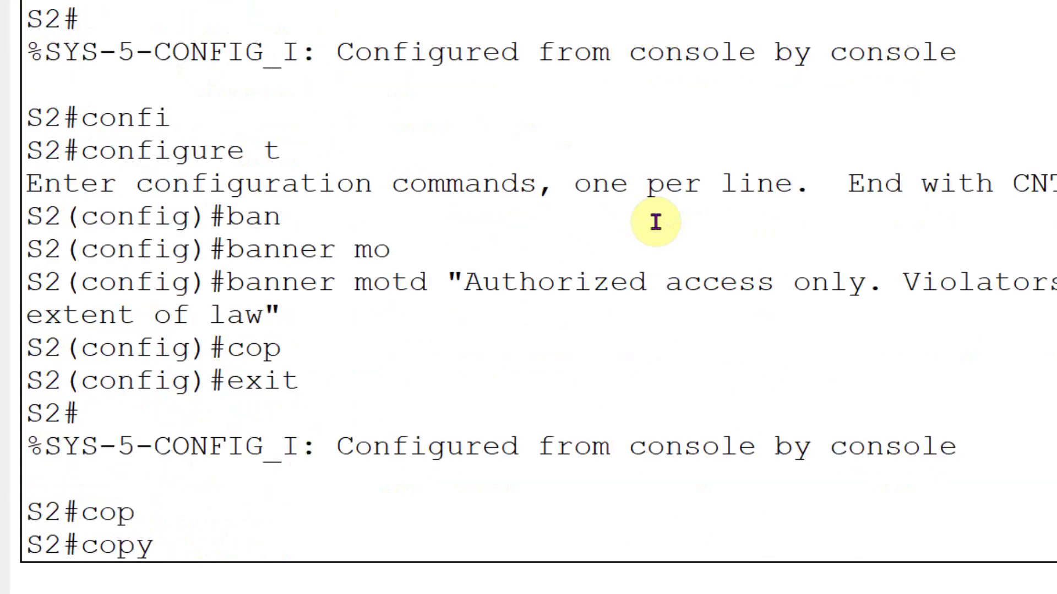
type("ru")
key("Tab")
type("st")
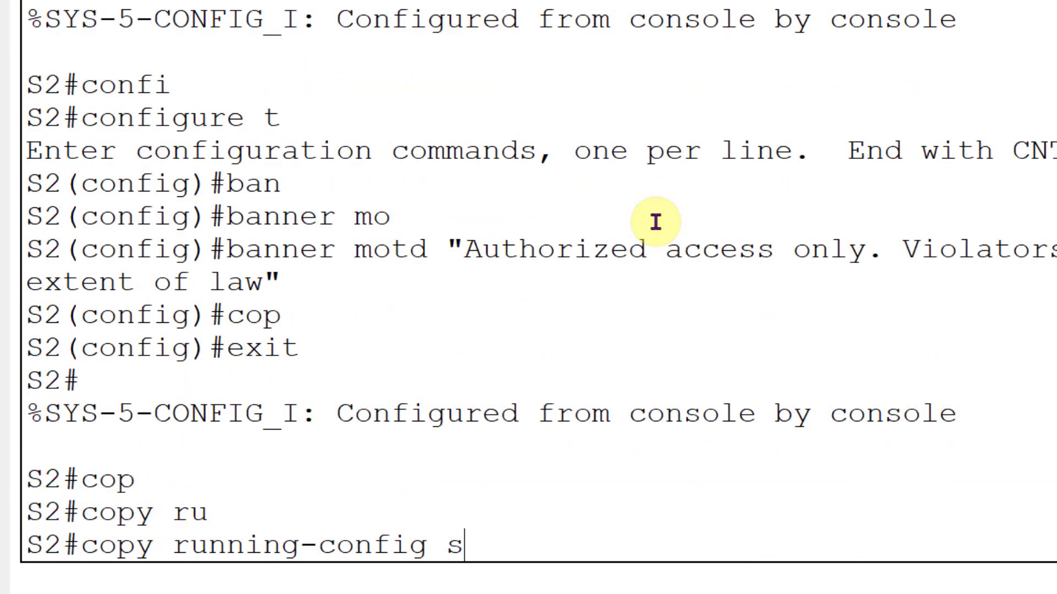
key("Tab")
key("Return")
key("Return")
key("Return")
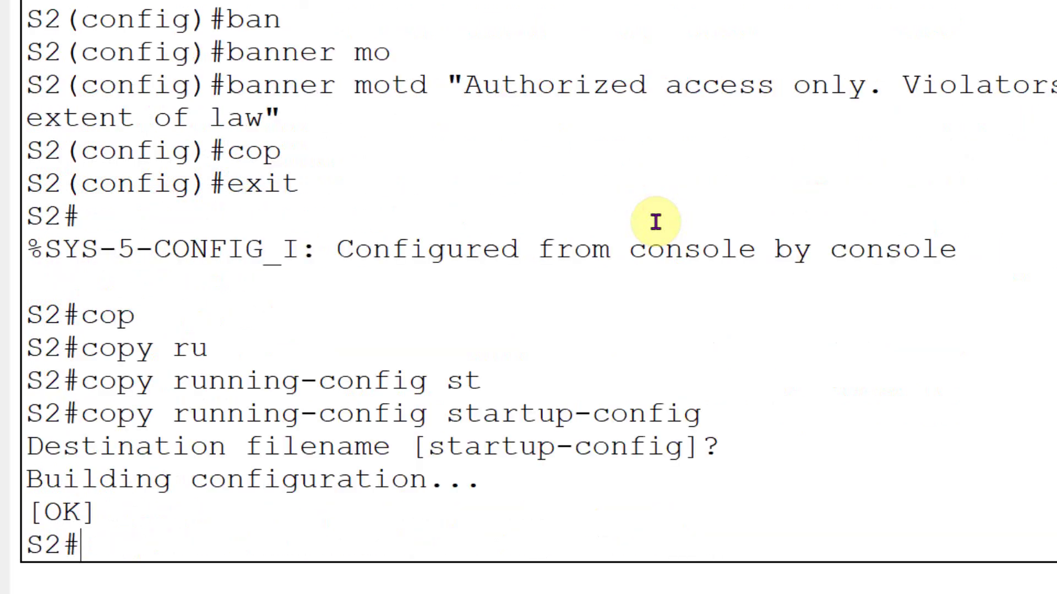
- Display the startup-config and page through it to the end
type("show ")
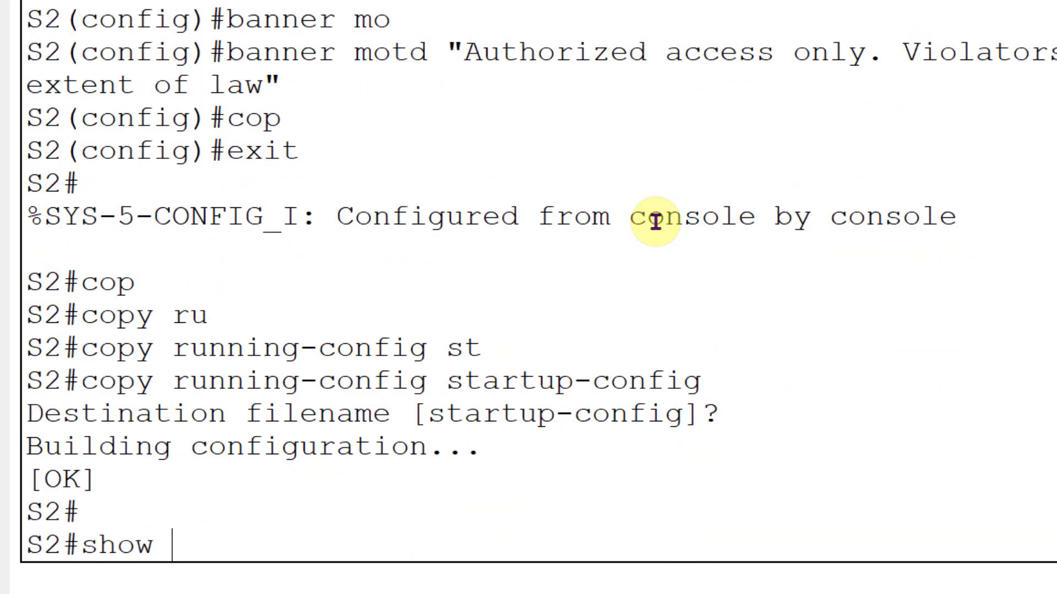
type("sta")
key("Tab")
key("Return")
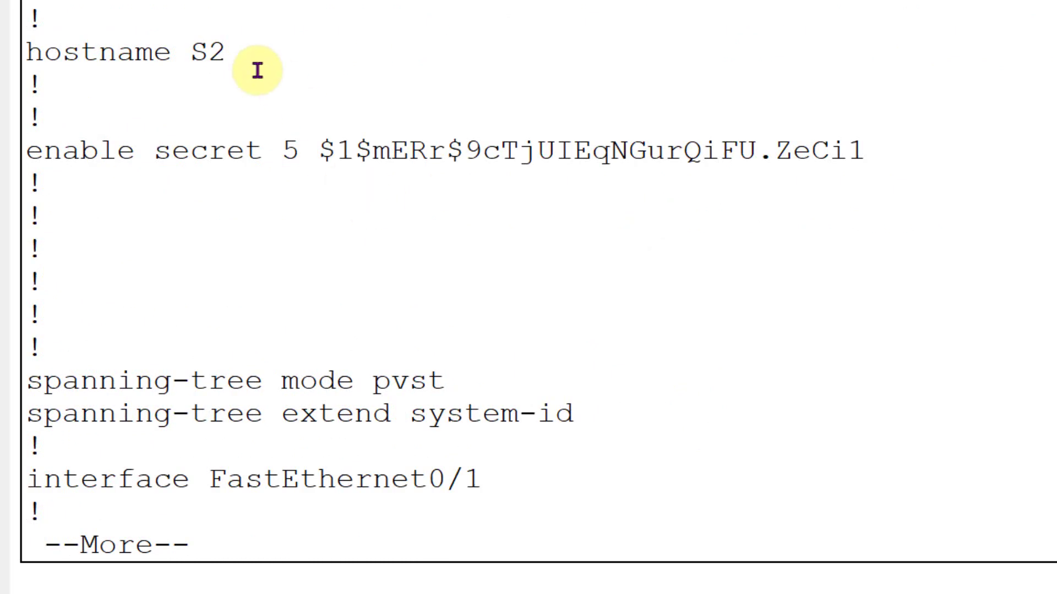
key("Return")
key("Return")
key("Return")
key("Return")
key("Return")
key("Return")
key("Return")
key("Return")
key("Return")
key("Return")
key("Return")
key("Return")
key("Return")
key("Return")
key("Return")
key("Return")
key("Return")
key("Return")
key("Return")
key("Return")
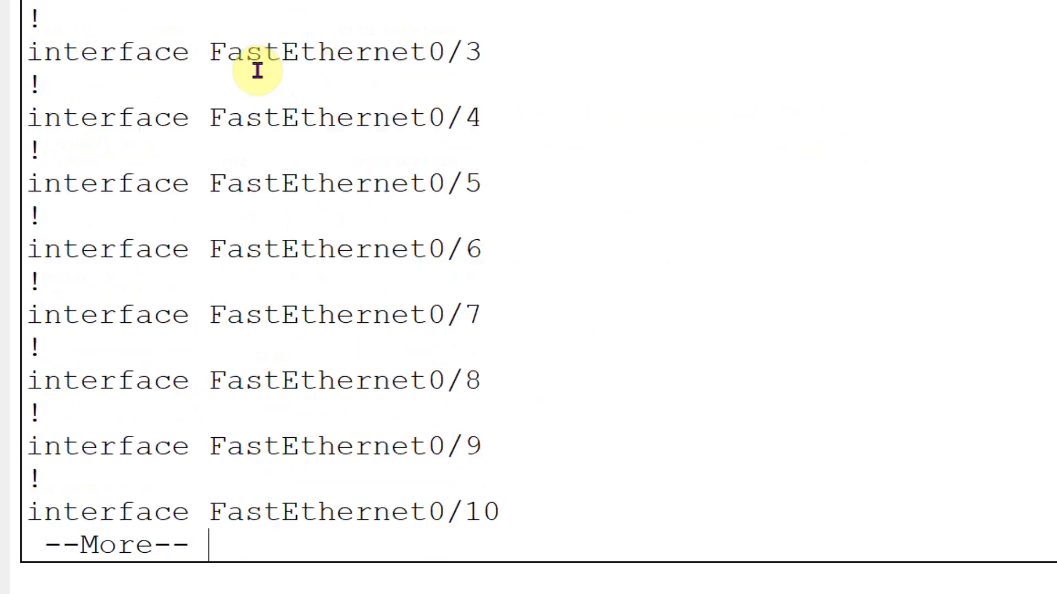
key("Return")
key("Return")
key("Return")
key("Return")
key("Return")
key("Return")
key("Return")
key("Return")
key("Return")
key("Return")
key("Return")
key("Return")
key("Return")
key("Return")
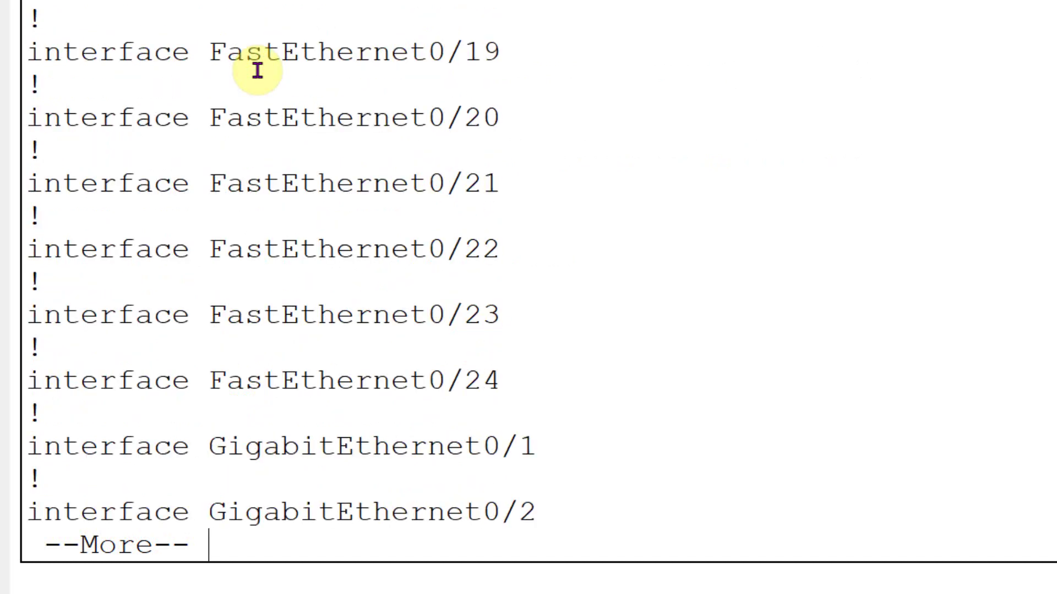
key("Return")
key("Return")
key("Return")
key("Return")
key("Return")
key("Return")
key("Return")
key("Return")
key("Return")
key("Return")
key("Return")
key("Return")
key("Return")
key("Return")
key("Return")
key("Return")
key("Return")
key("Return")
key("Return")
key("Return")
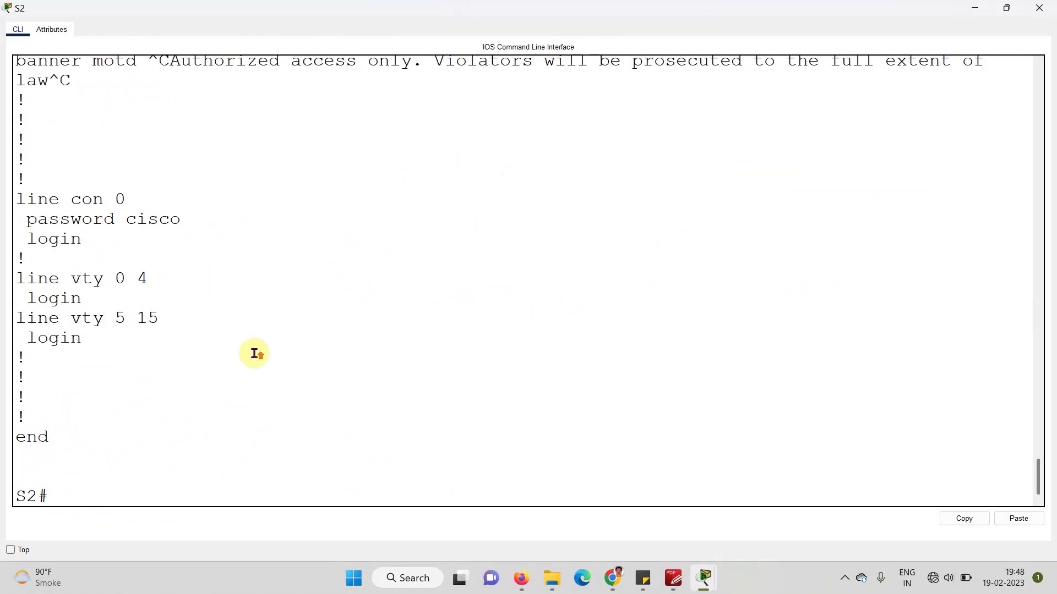
- Scroll back to check the banner and line settings, then close S2's window
scroll(253, 353, "up", 1)
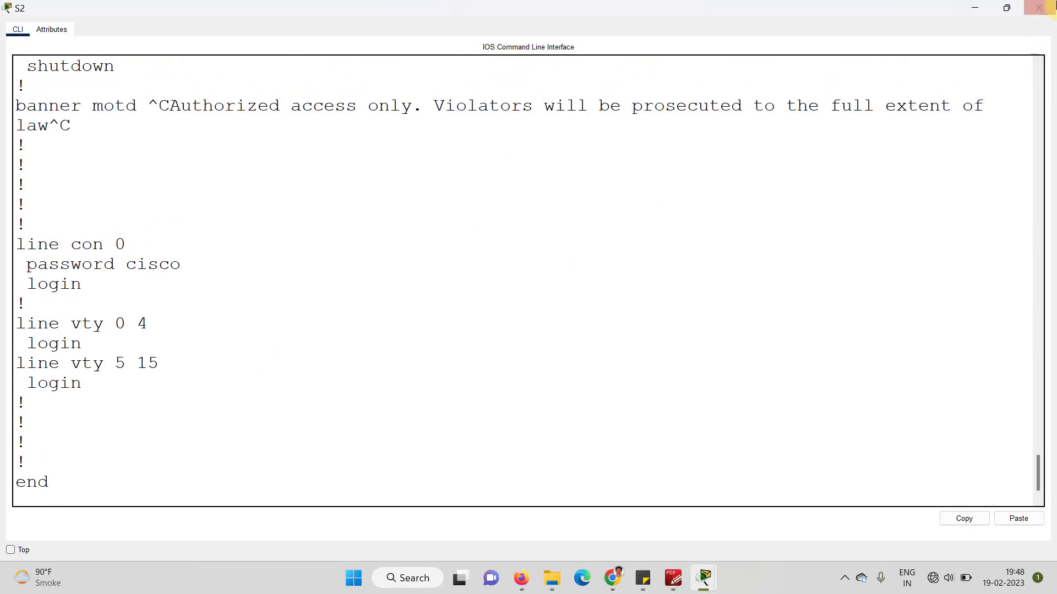
left_click(1041, 7)
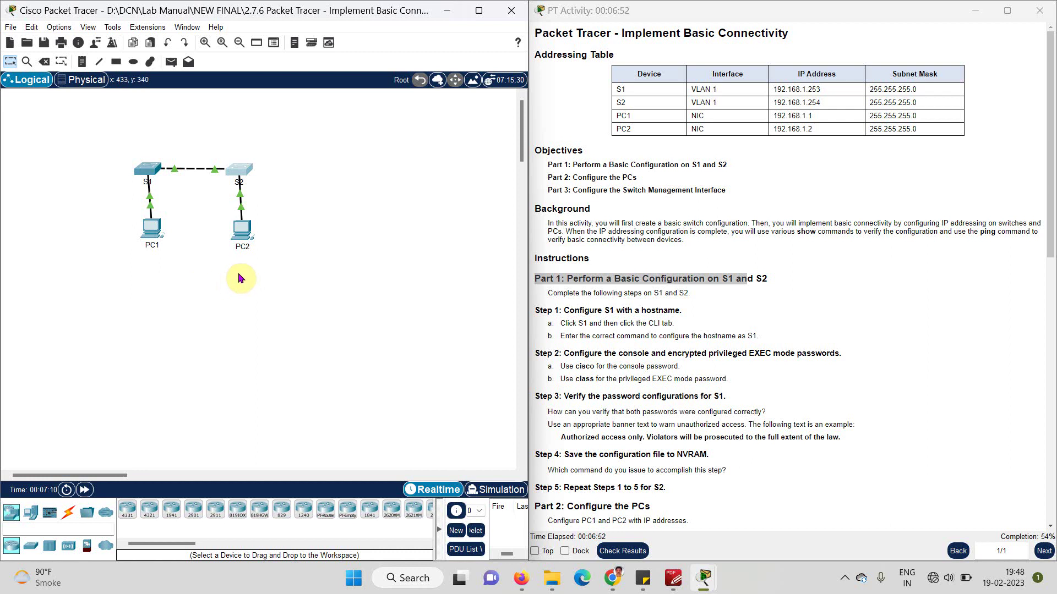
- Give PC1 static IP 192.168.1.1 with mask 255.255.255.0 and close its window
left_click(151, 231)
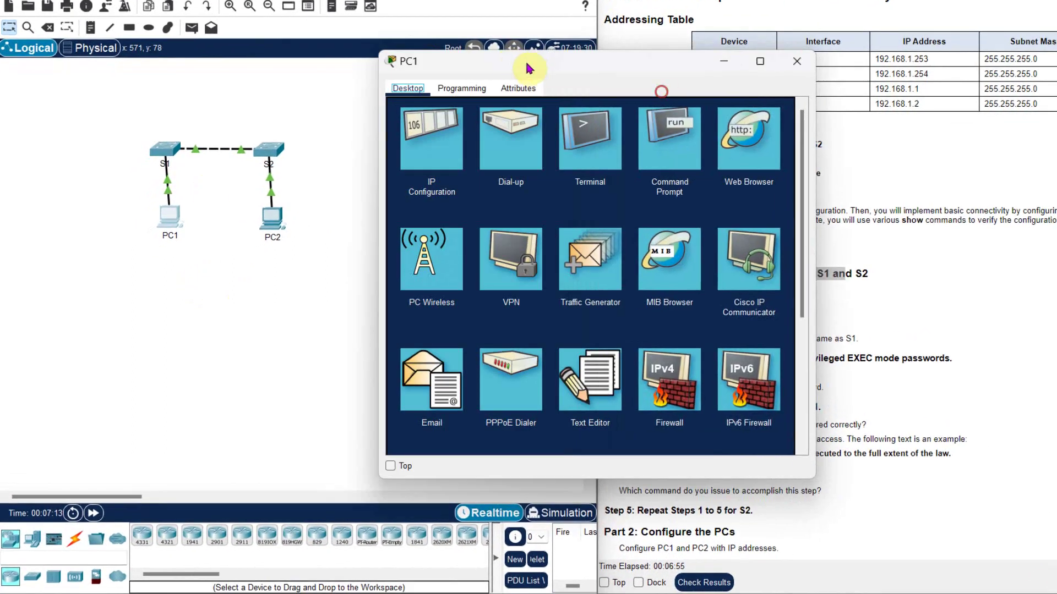
left_click_drag(530, 70, 489, 56)
left_click(392, 108)
left_click(493, 148)
left_click_drag(641, 80, 294, 16)
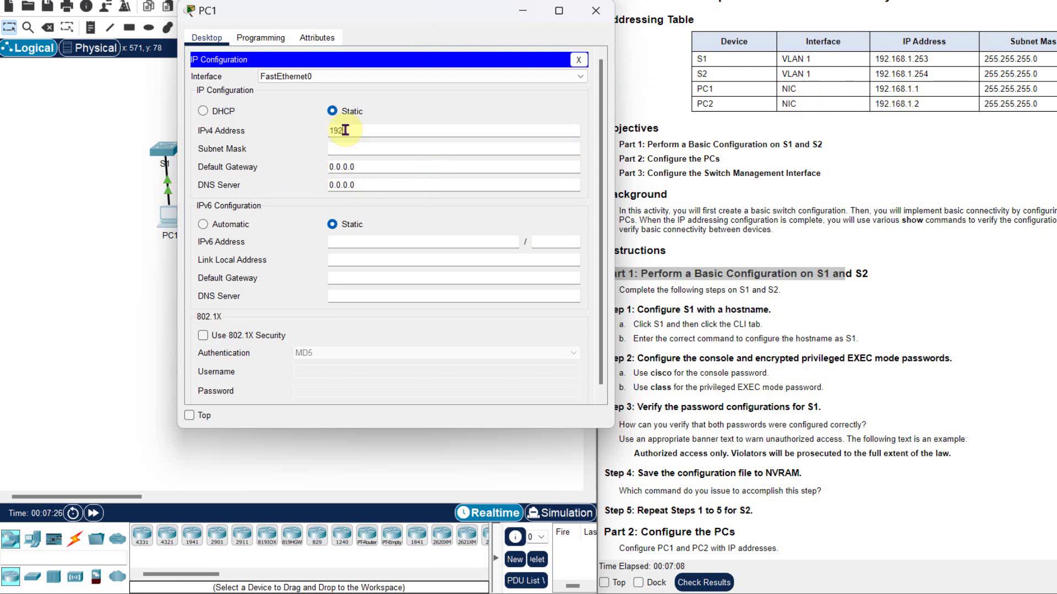
type("192.168.1.1")
key("Tab")
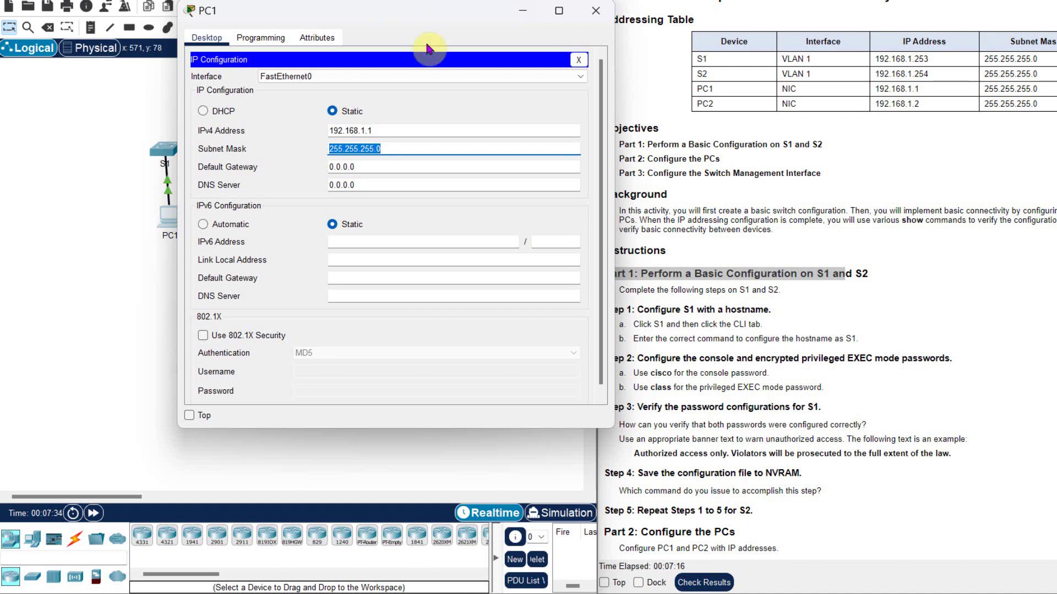
left_click(601, 16)
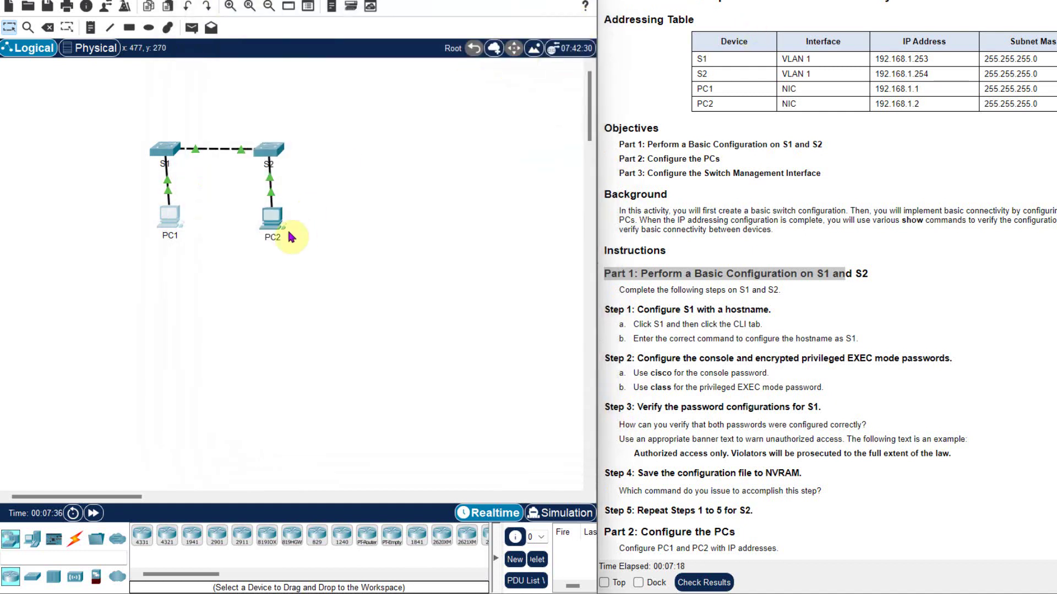
- Give PC2 static IP 192.168.1.2 with mask 255.255.255.0 and close its window
left_click(271, 217)
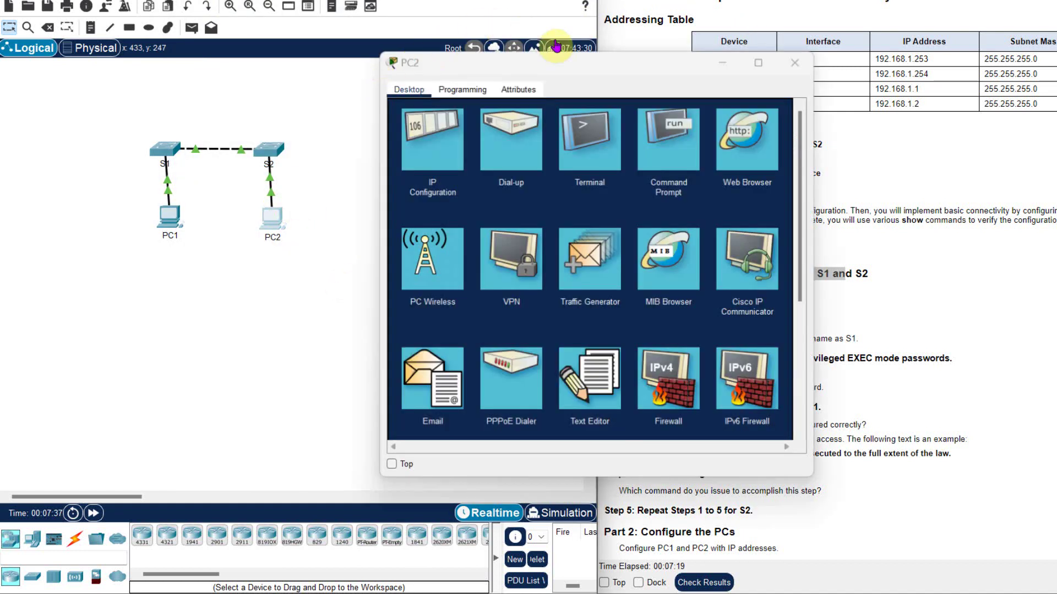
left_click_drag(443, 66, 408, 61)
left_click(333, 139)
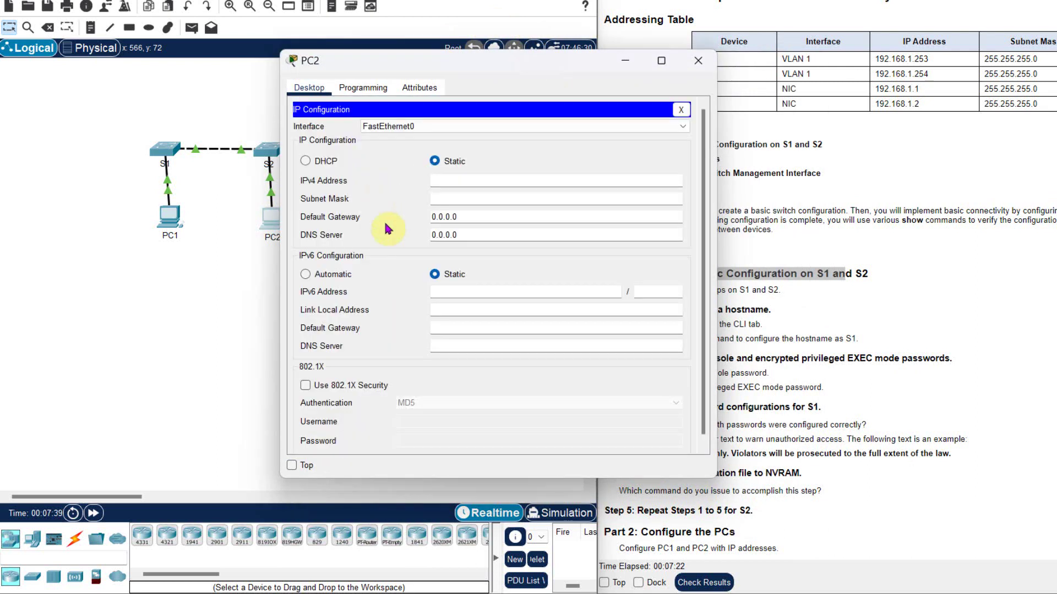
left_click(445, 184)
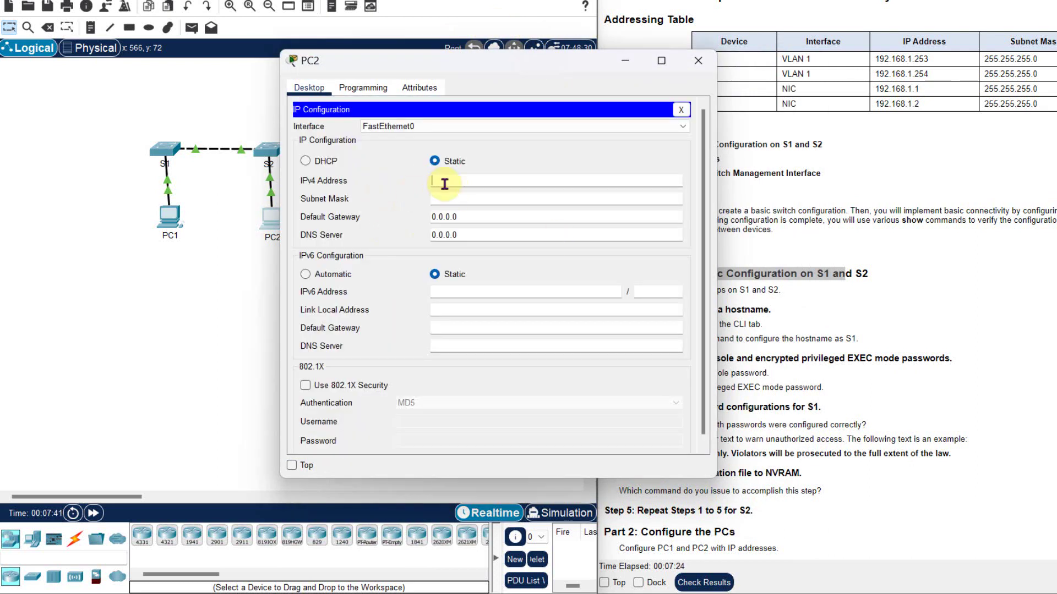
type("192.168.1.2")
key("Tab")
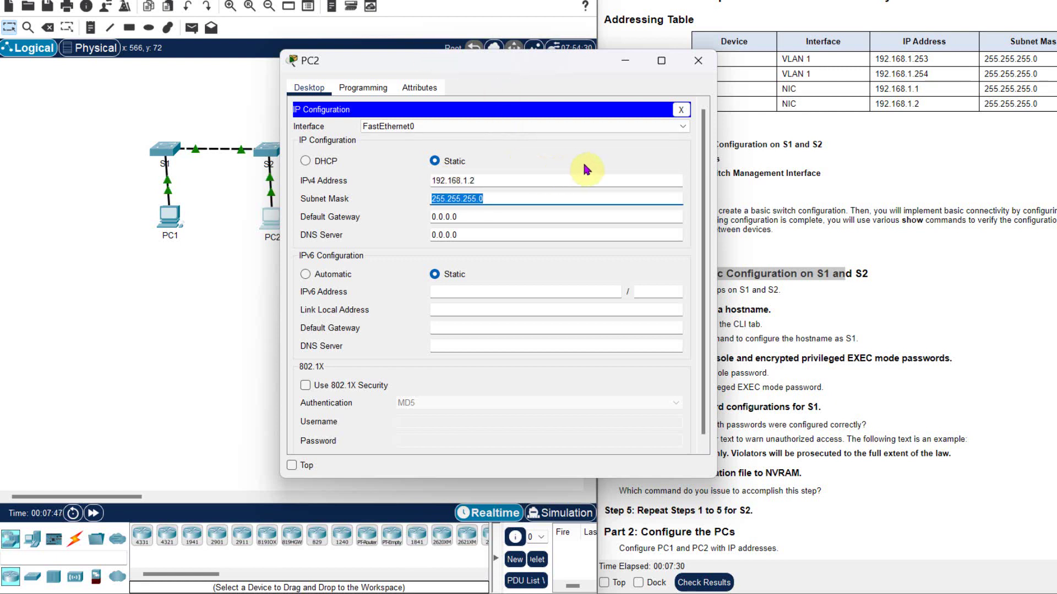
left_click(694, 61)
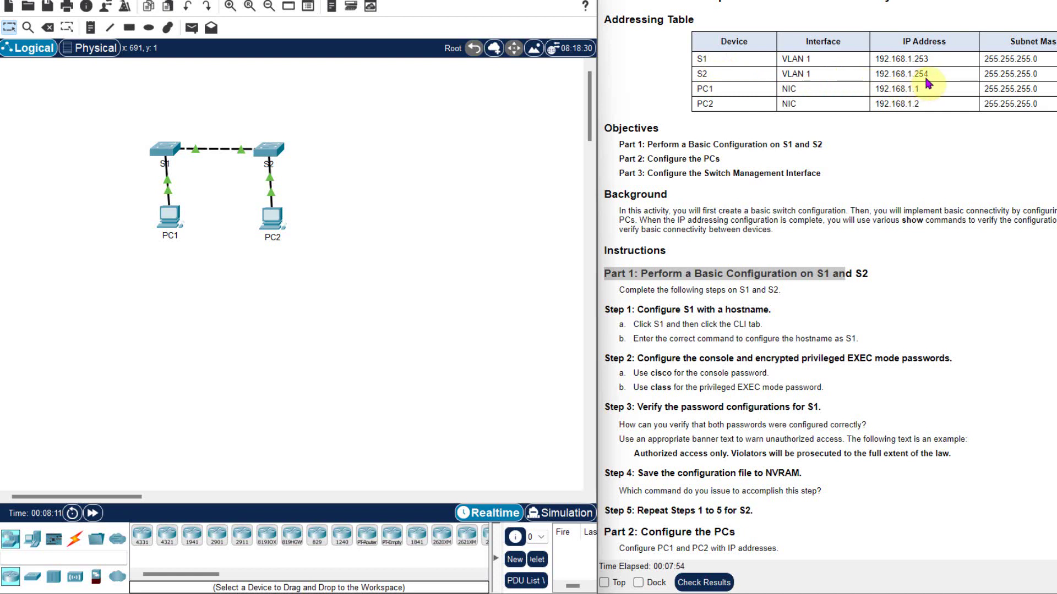
left_click(163, 220)
left_click(547, 116)
type("ping 1")
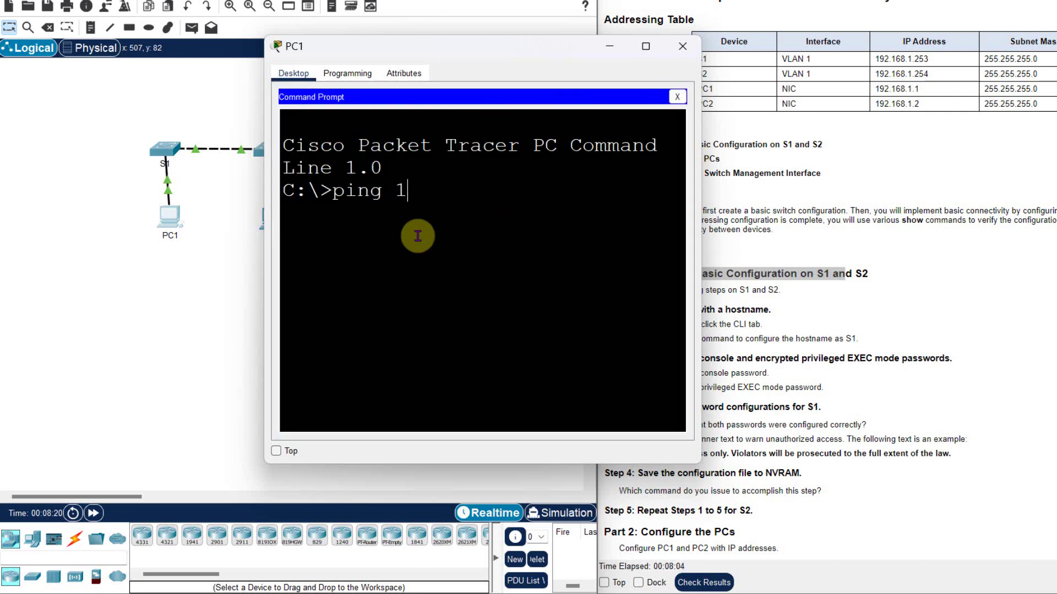
type("92.168.1.253")
key("Return")
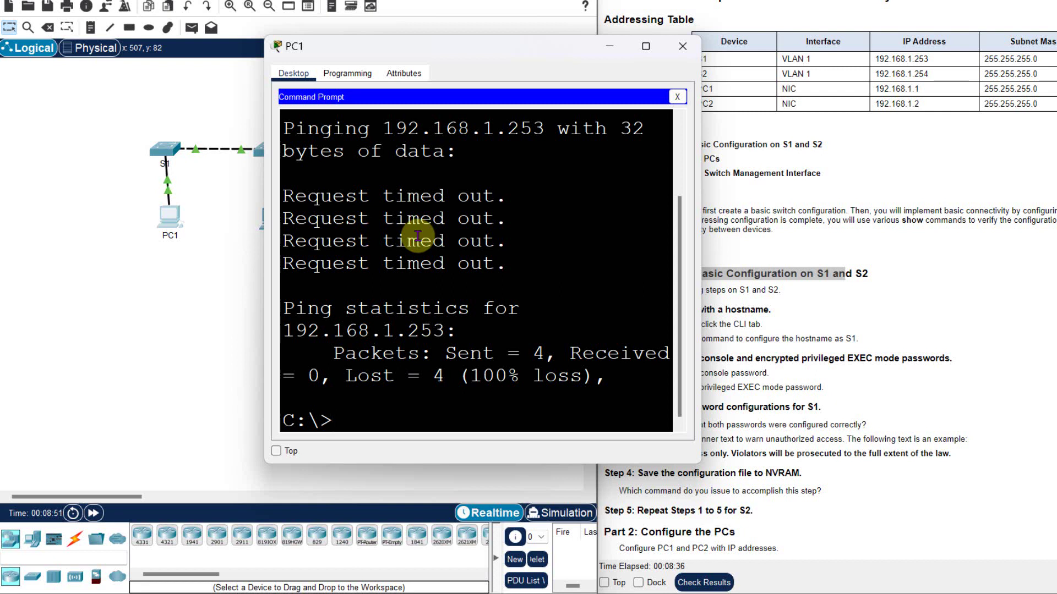
left_click(850, 72)
left_click(275, 216)
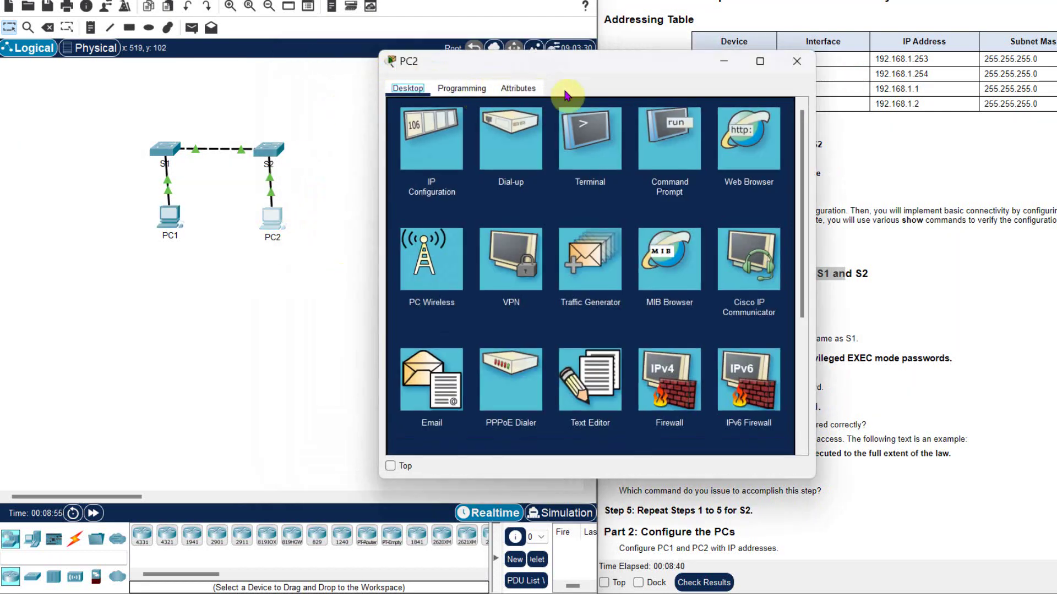
left_click(827, 177)
left_click(654, 139)
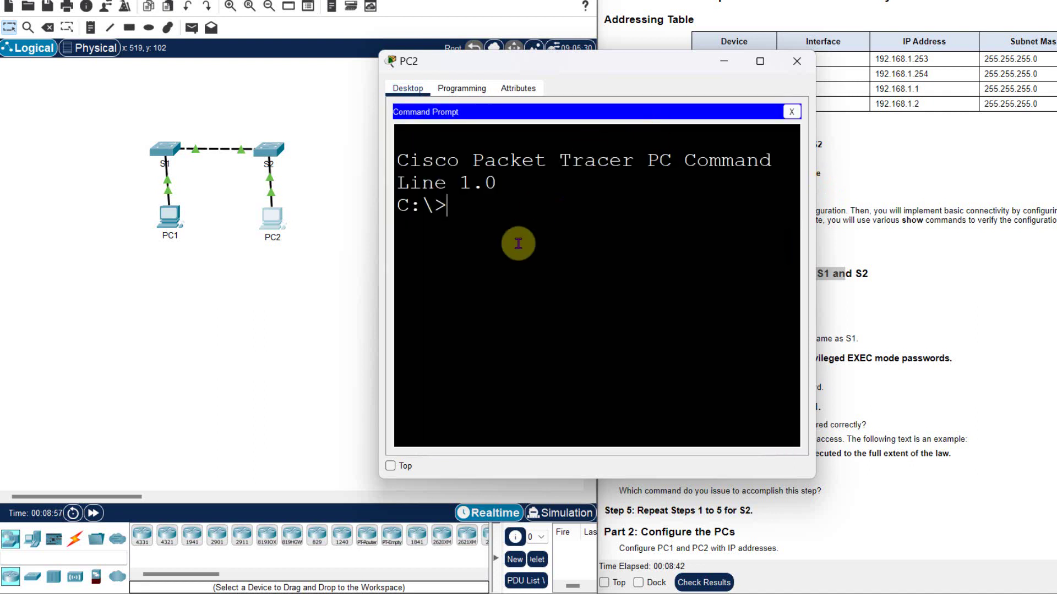
type("ping ")
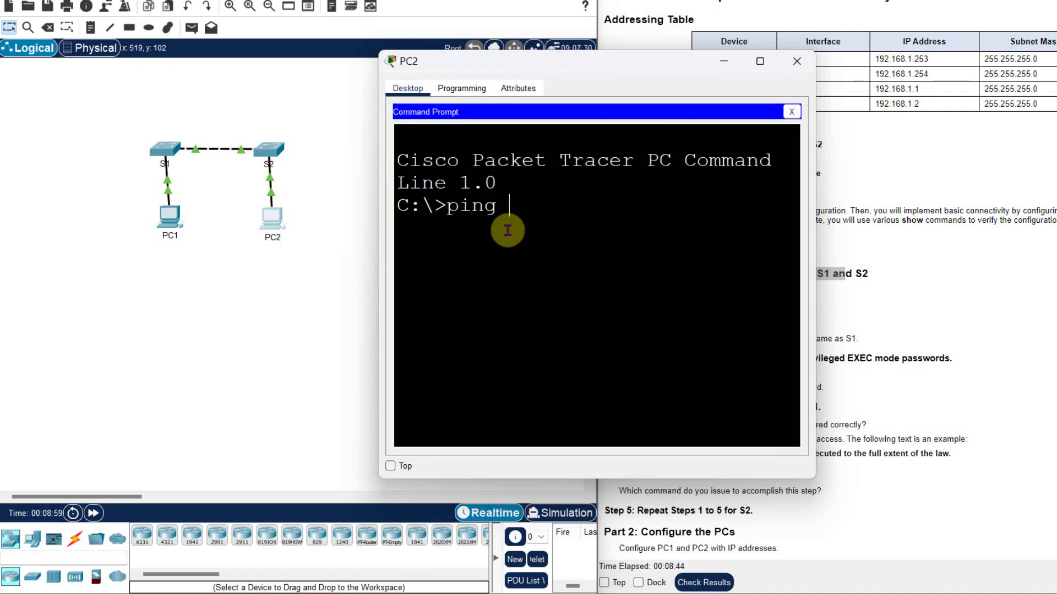
type("192.138.1.")
key("BackSpace")
key("BackSpace")
key("BackSpace")
key("BackSpace")
key("BackSpace")
type("68.1.254")
key("Return")
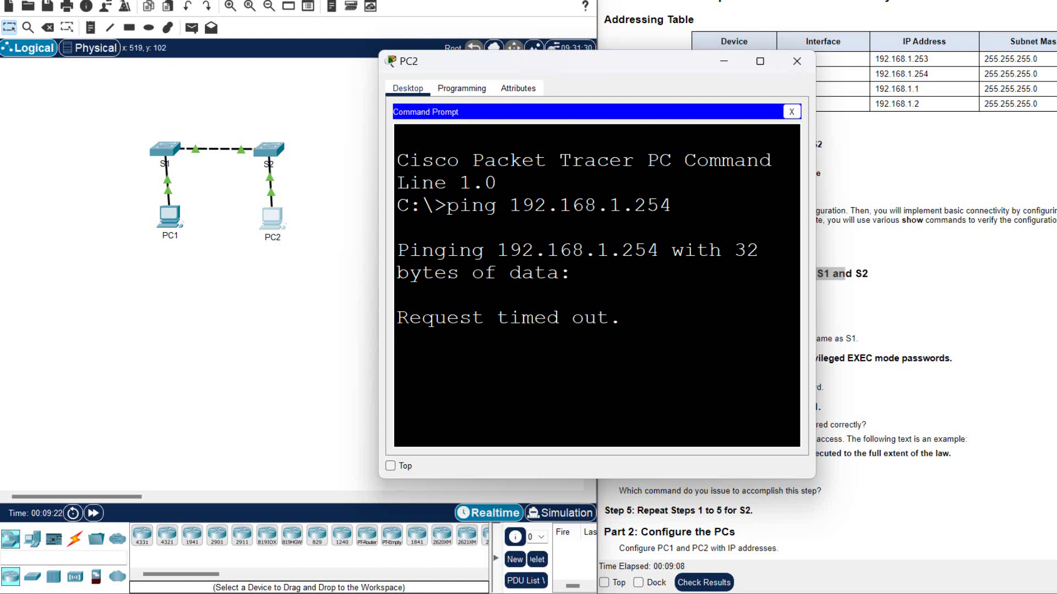
left_click(165, 150)
- On S1, enter global configuration and the interface VLAN 1 configuration mode
type("conf")
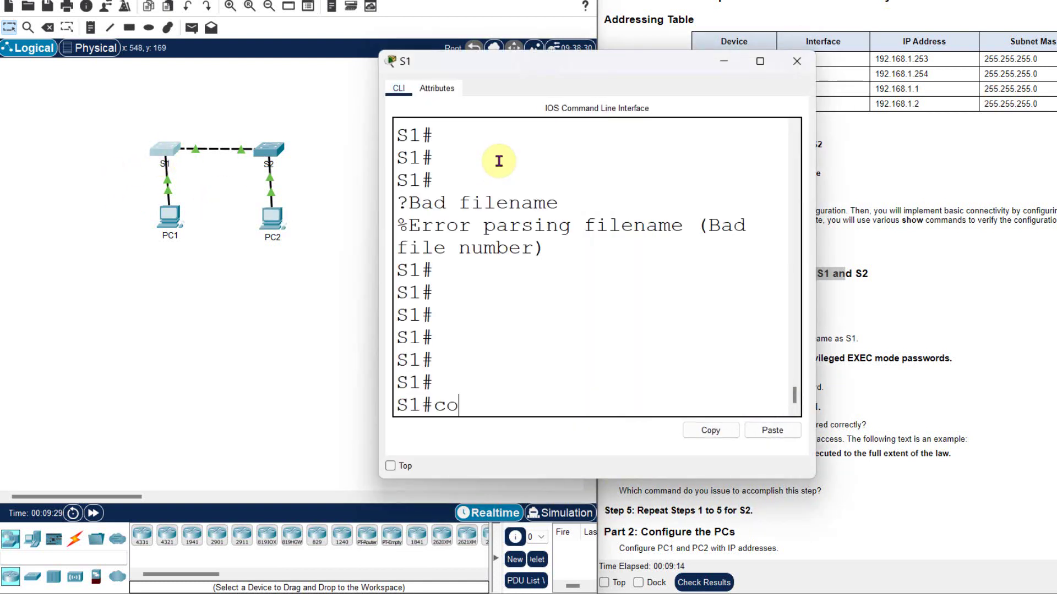
key("Tab")
type("t")
key("Return")
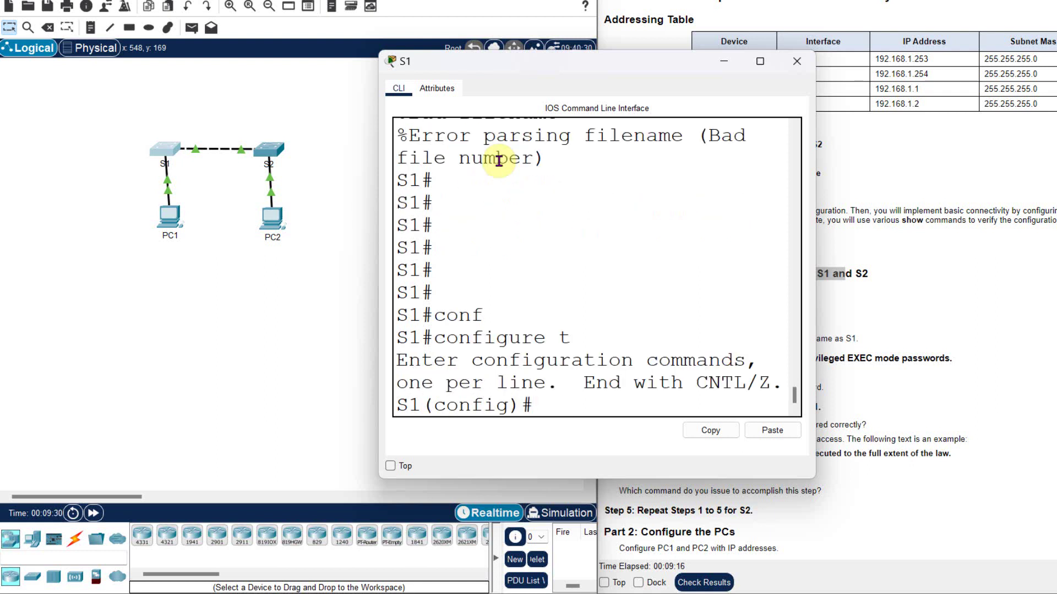
type("in")
key("Tab")
type("v")
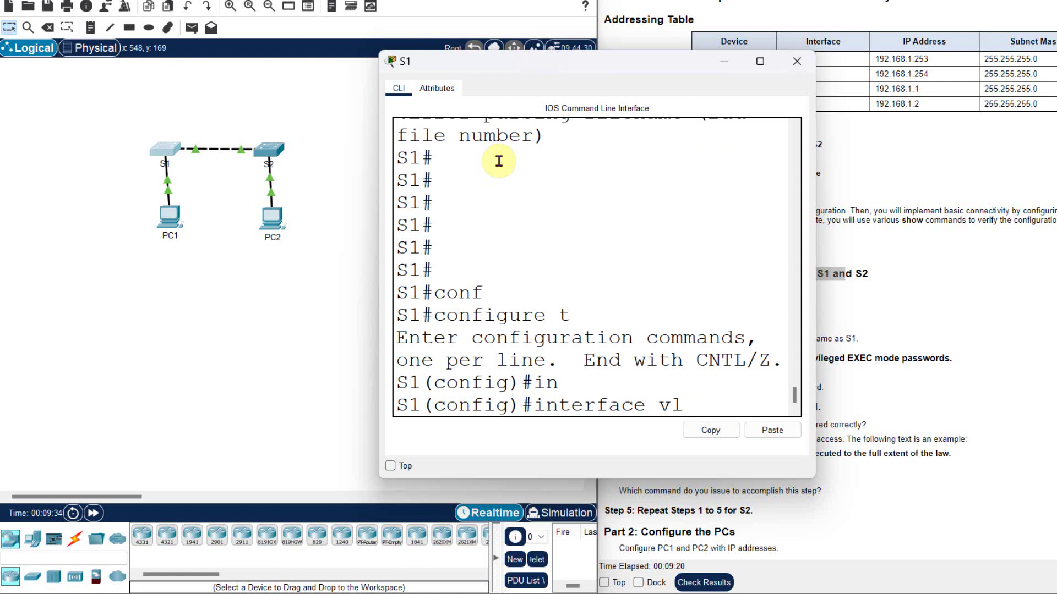
type("l")
key("Tab")
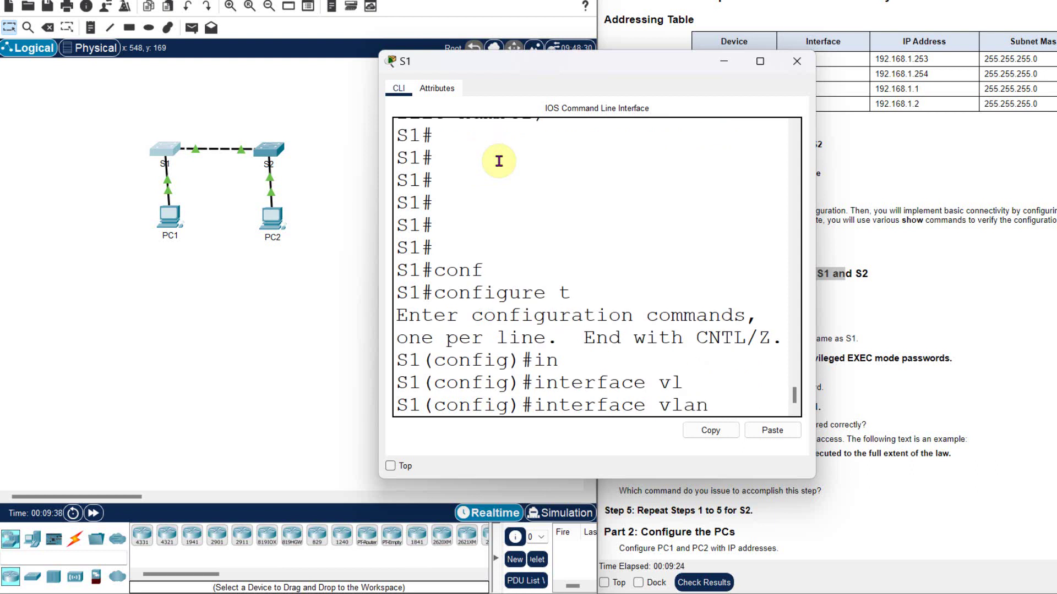
left_click(757, 64)
type("1")
key("Return")
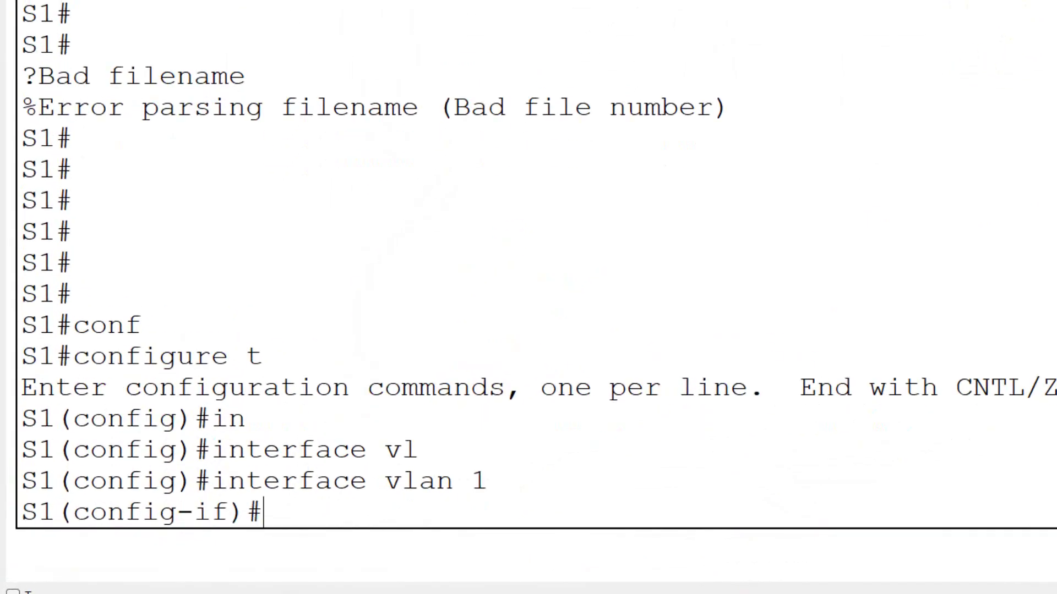
- Assign 192.168.1.253 255.255.255.0 to VLAN 1, enable it with no shutdown, and exit
type("ip ad")
key("Tab")
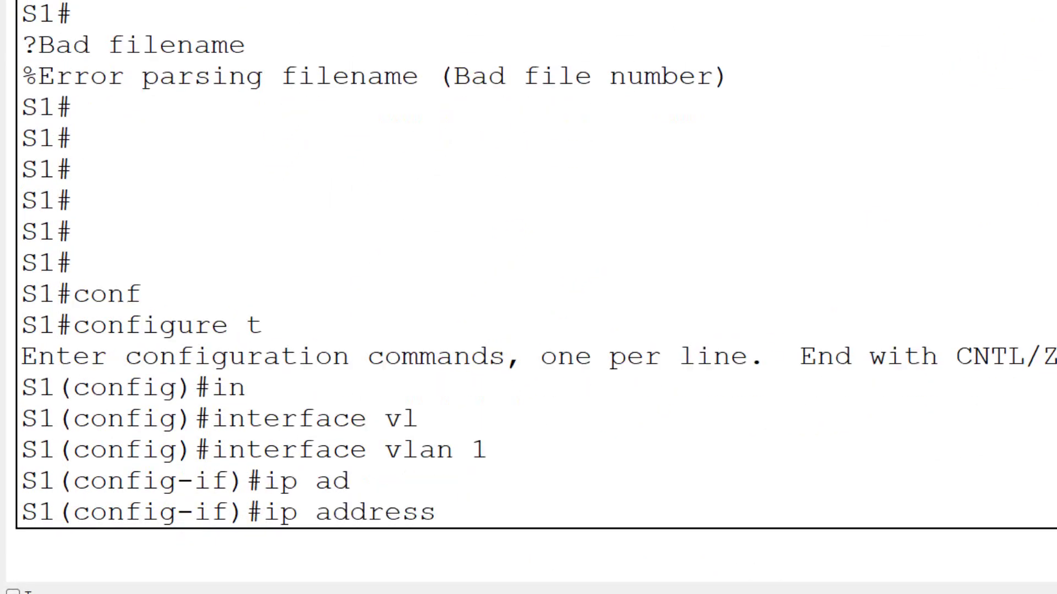
type("192.168.")
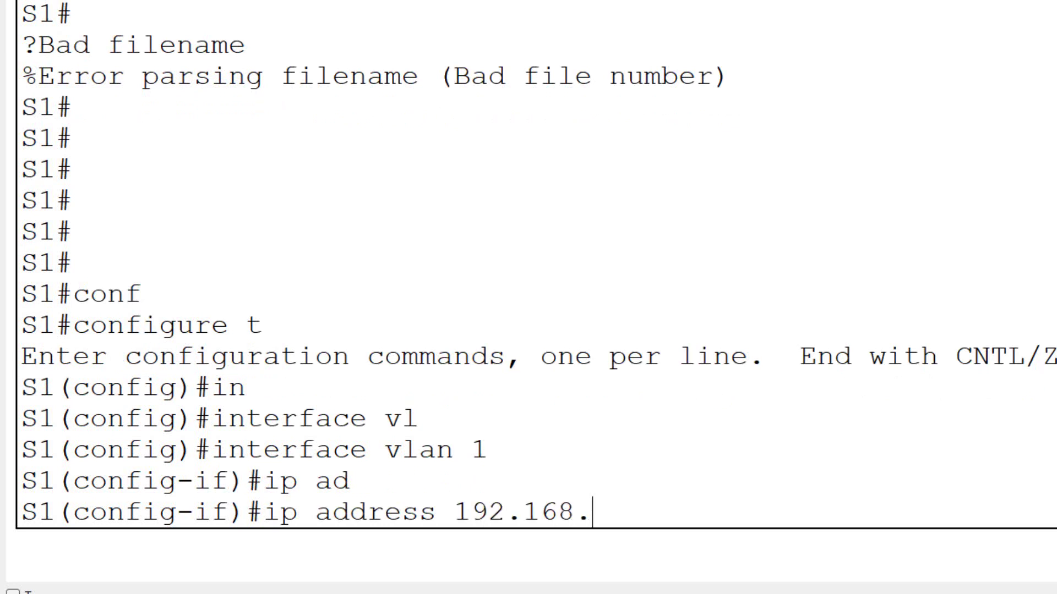
type("1.253")
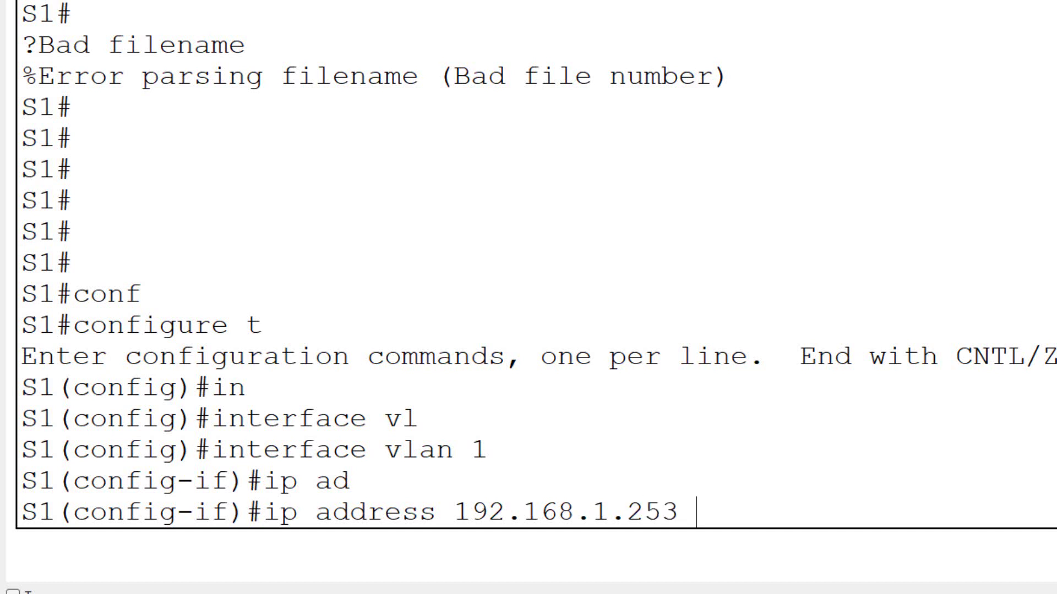
type(" 255.255.255.0")
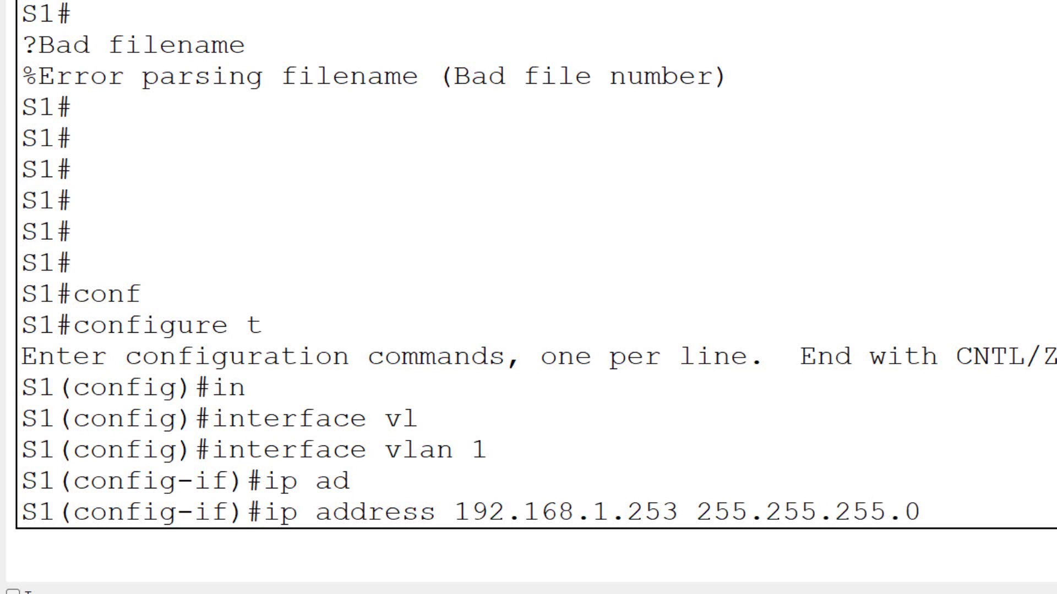
key("Return")
type("no shutdown")
key("Tab")
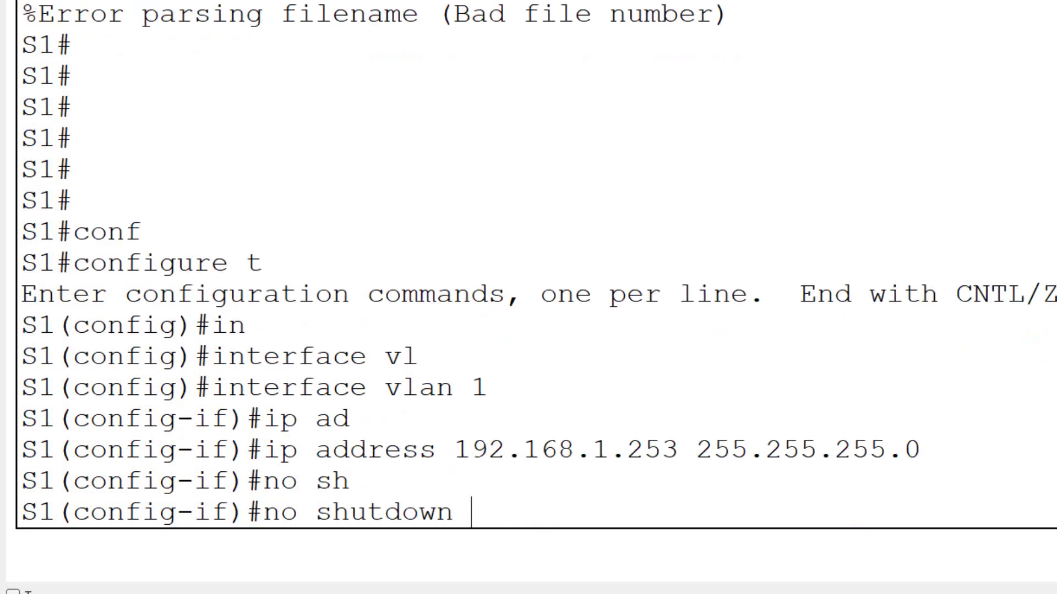
key("Return")
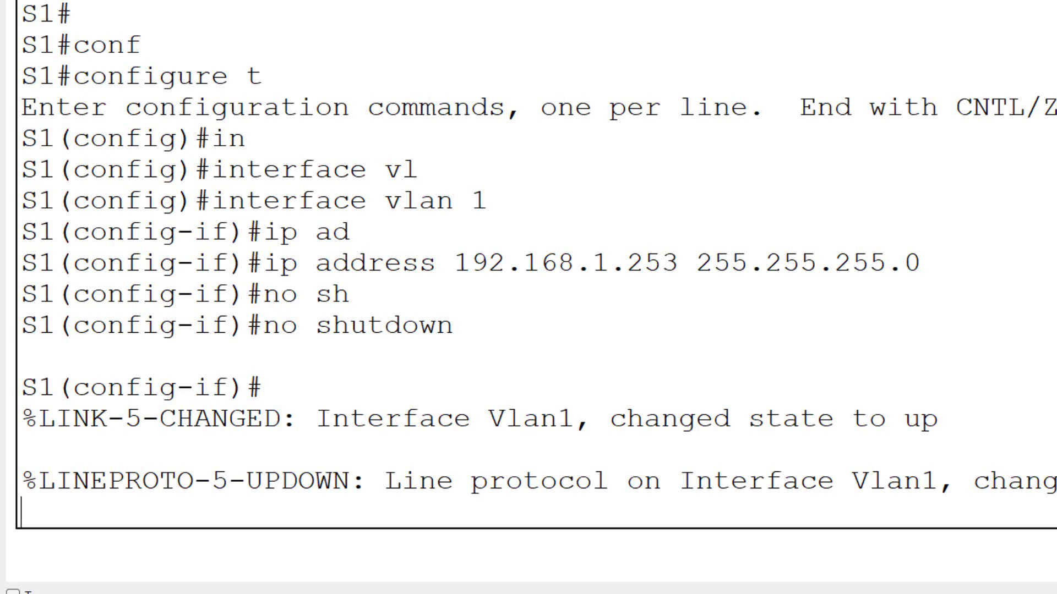
key("Return")
key("Return")
type("exit")
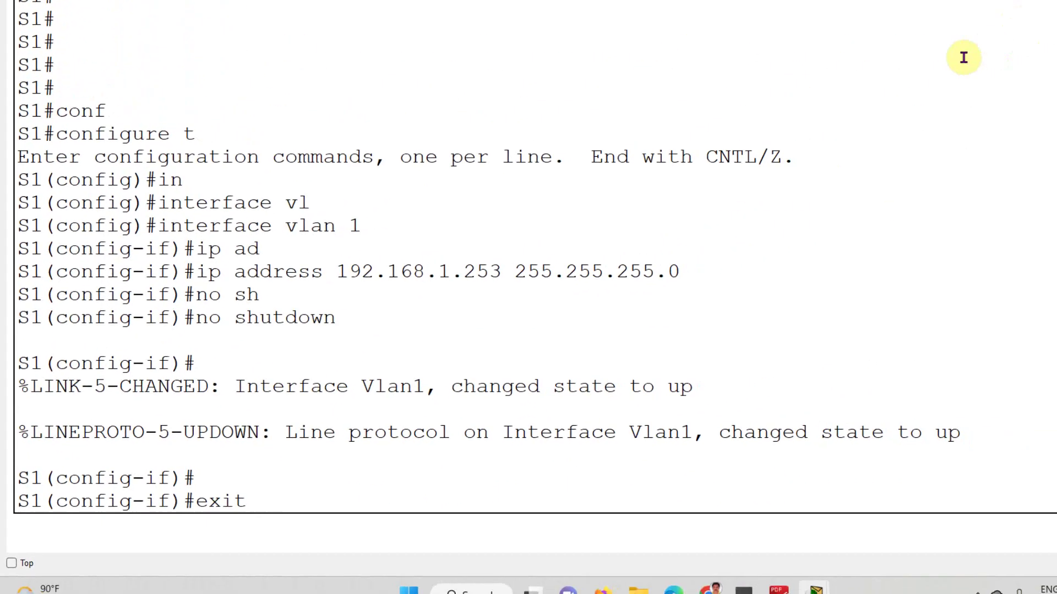
key("Return")
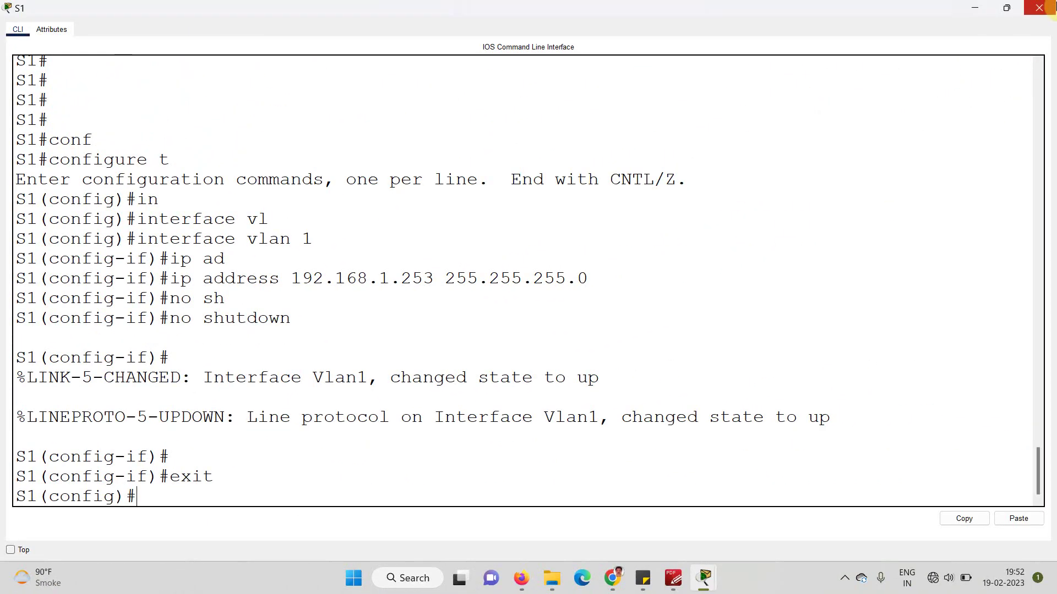
- Switch from S1 to S2's console and enter interface VLAN 1 configuration
left_click(1038, 8)
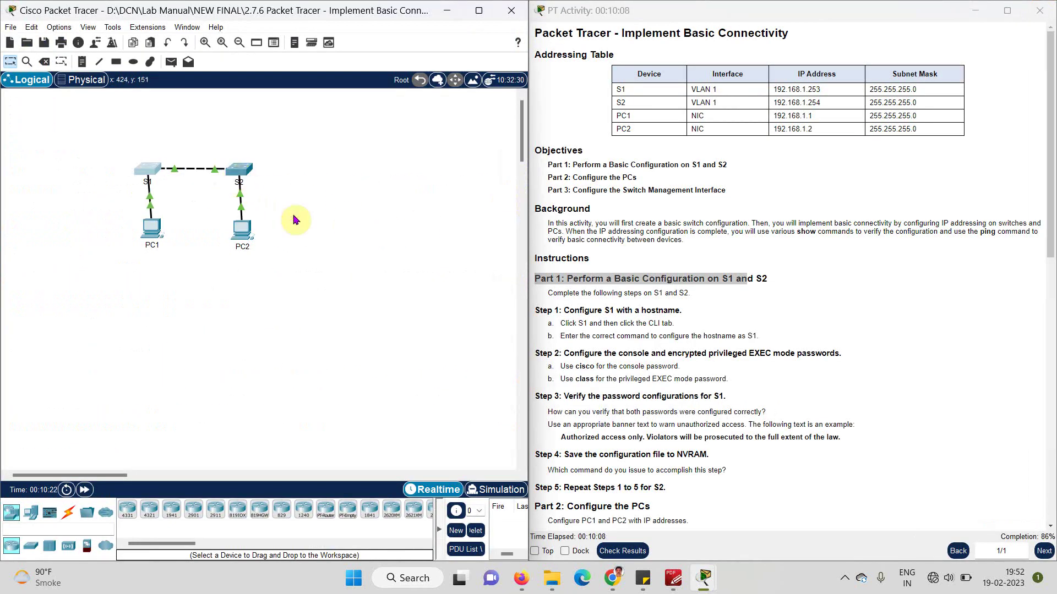
left_click(245, 168)
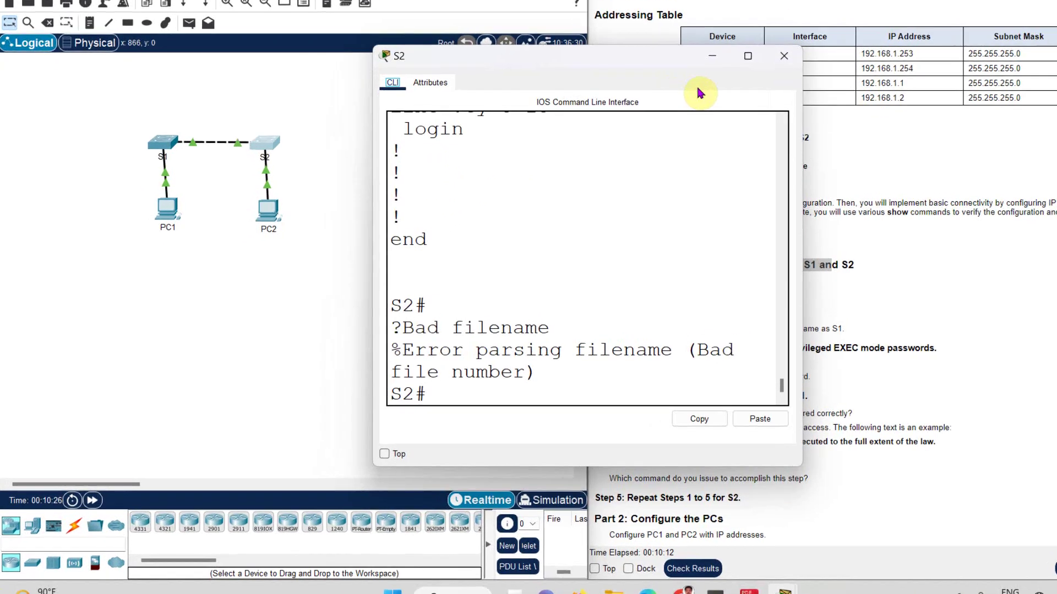
left_click(671, 91)
key("Return")
type("con")
key("BackSpace")
type("onf")
key("Tab")
type("t")
key("Return")
type("int")
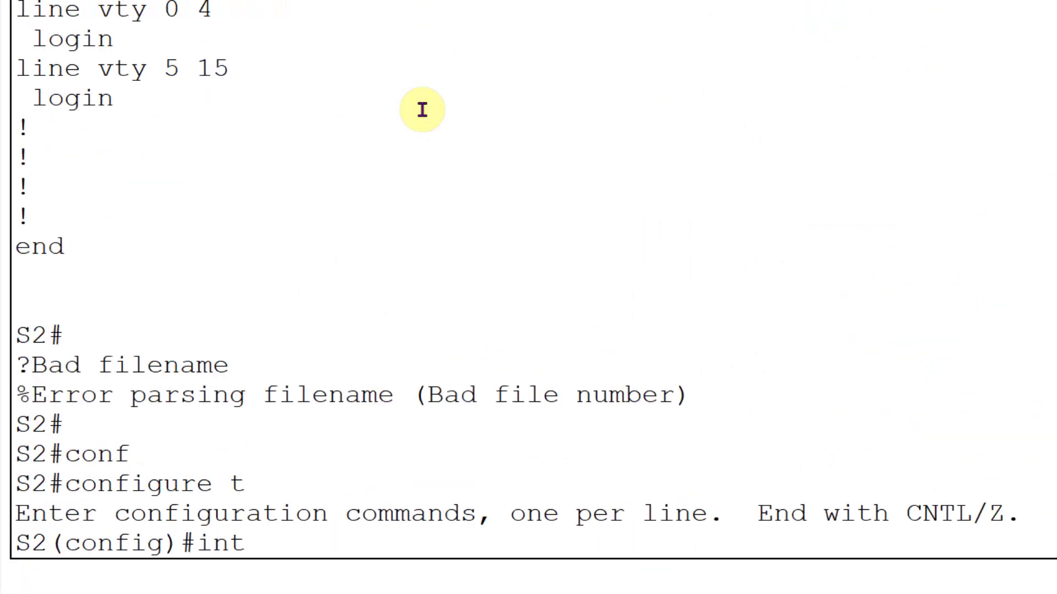
key("Tab")
type("vl")
key("Tab")
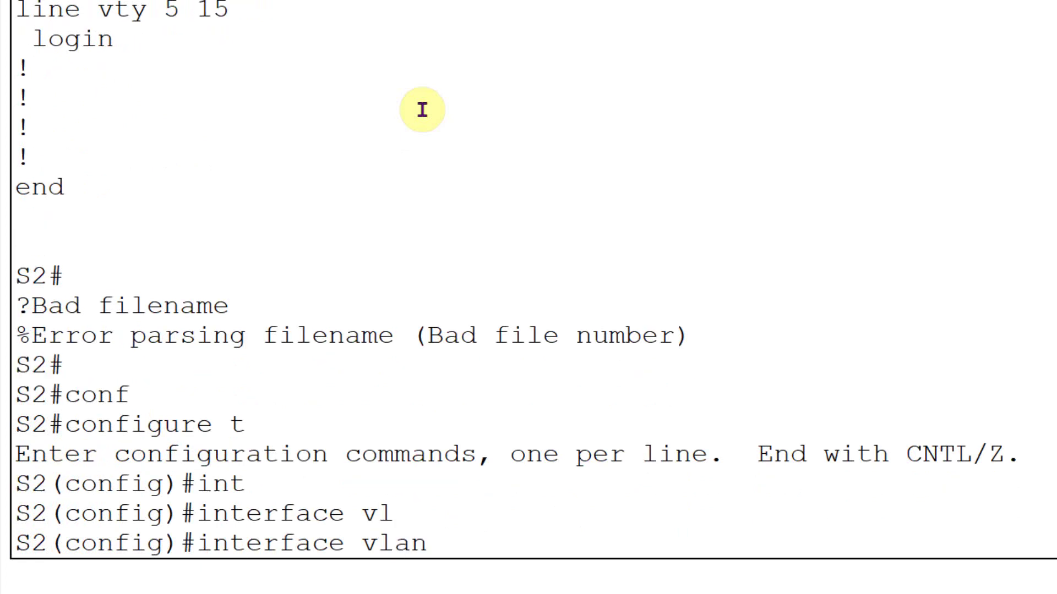
type("1")
key("Return")
- Assign 192.168.1.254 255.255.255.0 to S2's VLAN 1, bring it up, and close the window
type("ip ad")
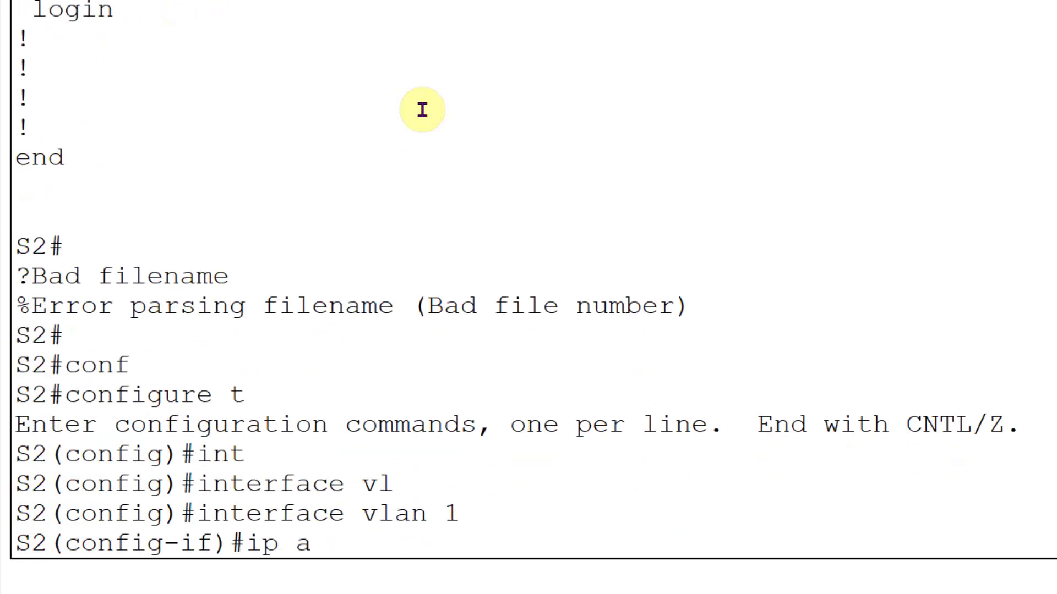
key("Tab")
type("192.")
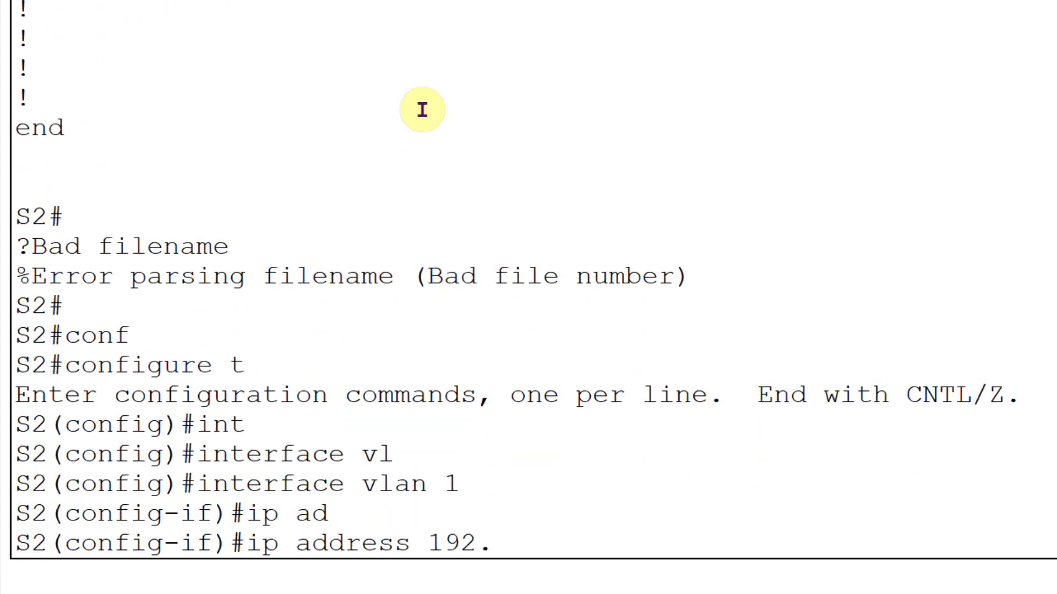
type("168.1.254")
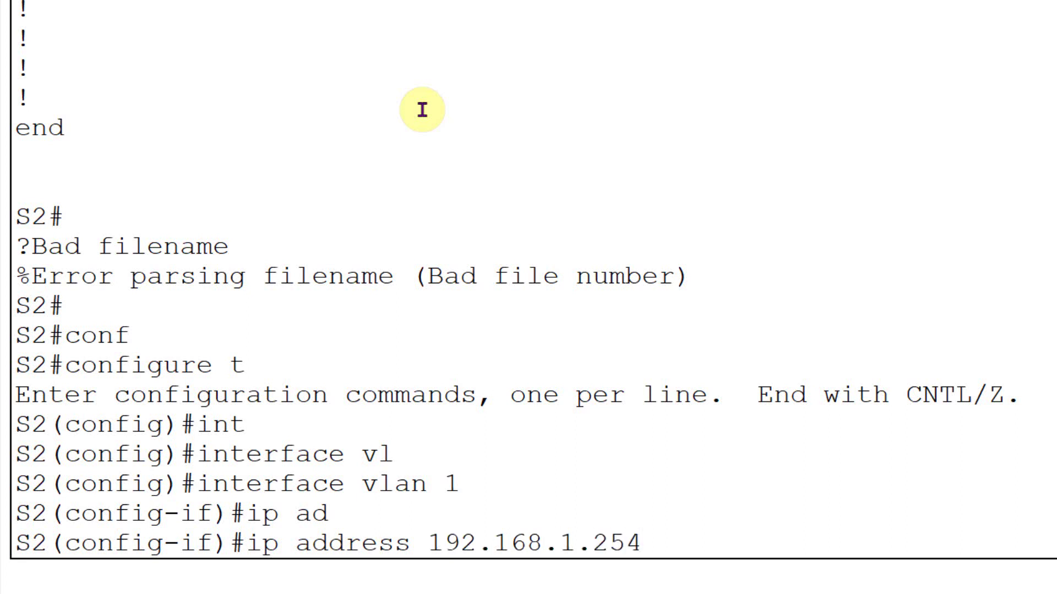
type(" 255.255.255.0")
key("Return")
type("no shu")
key("Tab")
key("Return")
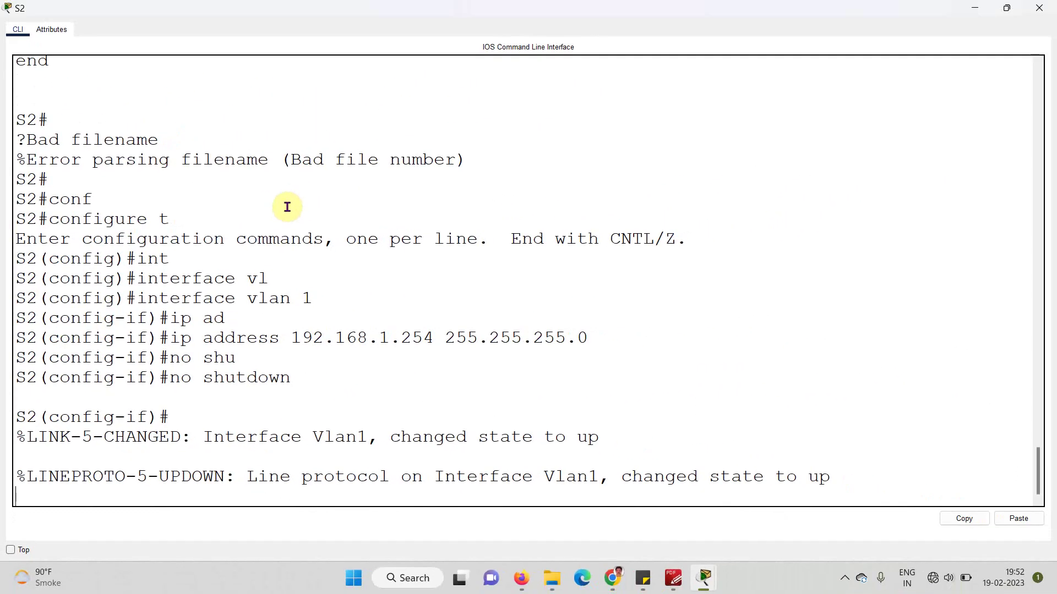
key("Return")
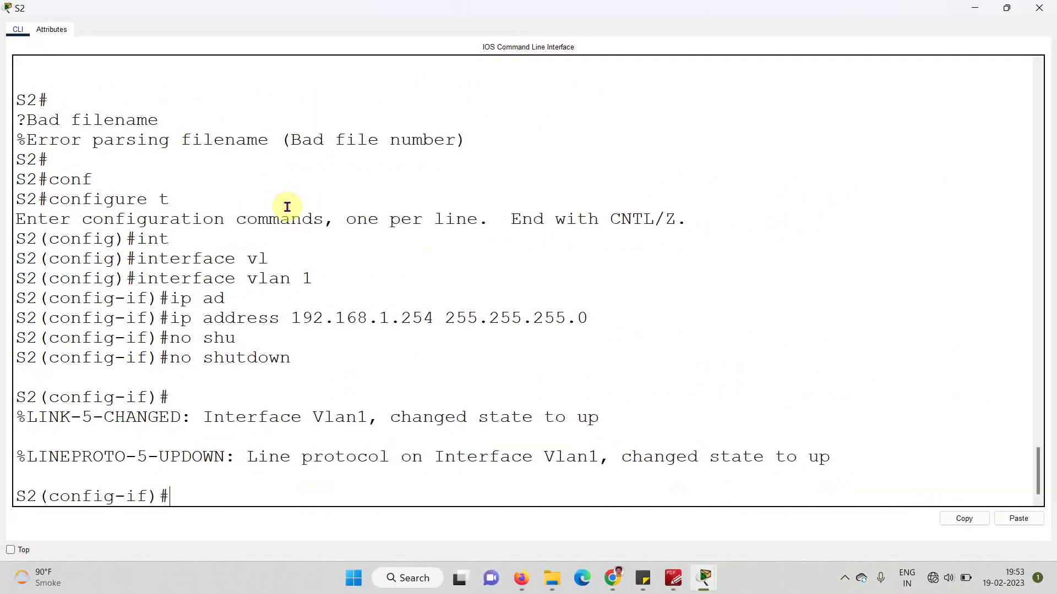
left_click(1039, 7)
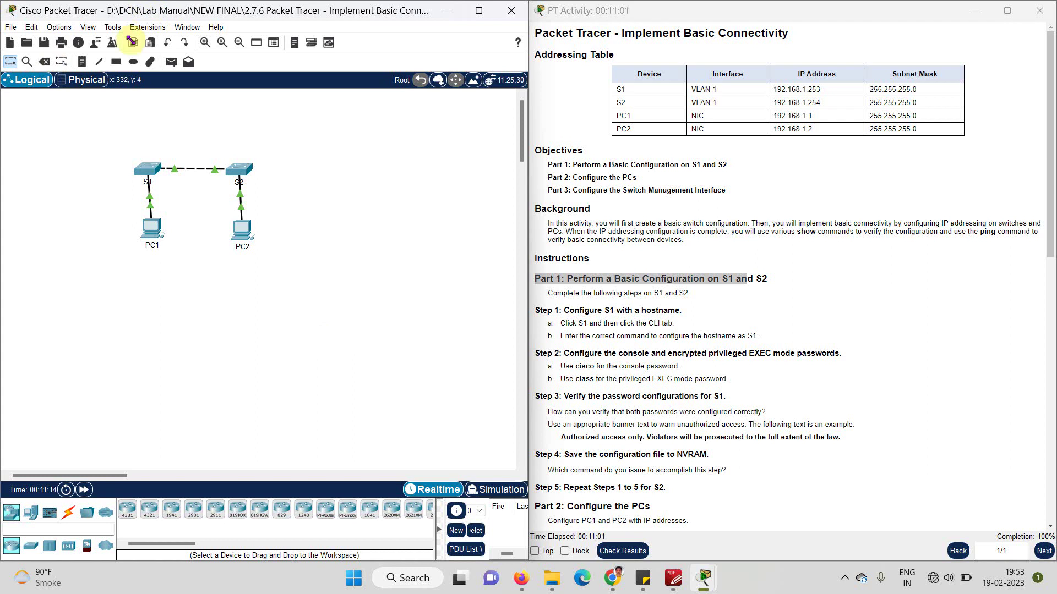
- On S1, leave config mode and save running-config to startup-config with copy running-config startup-config
left_click(152, 169)
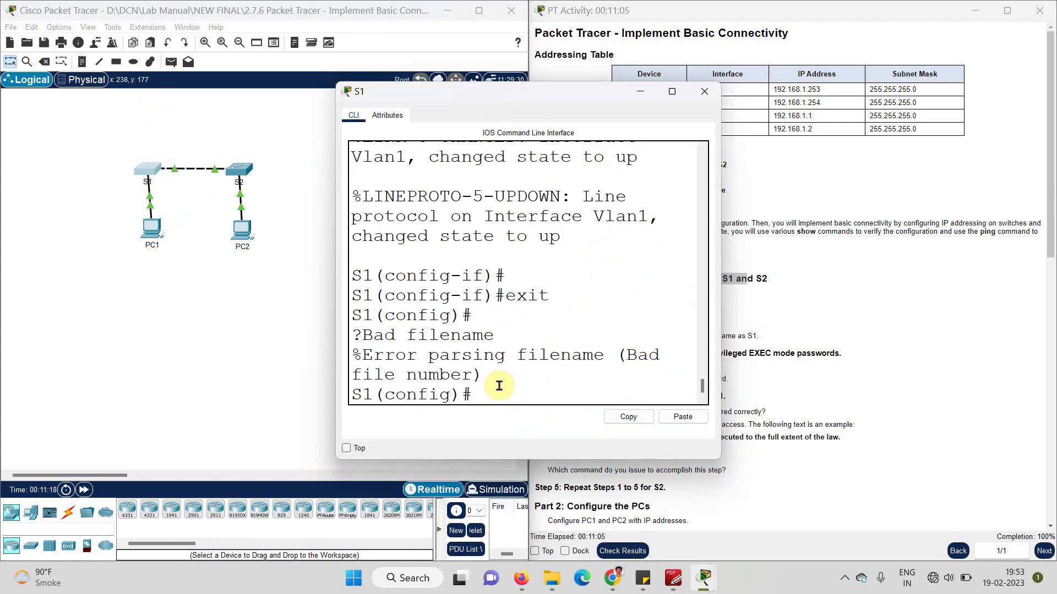
key("Return")
key("Return")
key("Return")
key("Return")
key("Return")
key("Return")
type("exi")
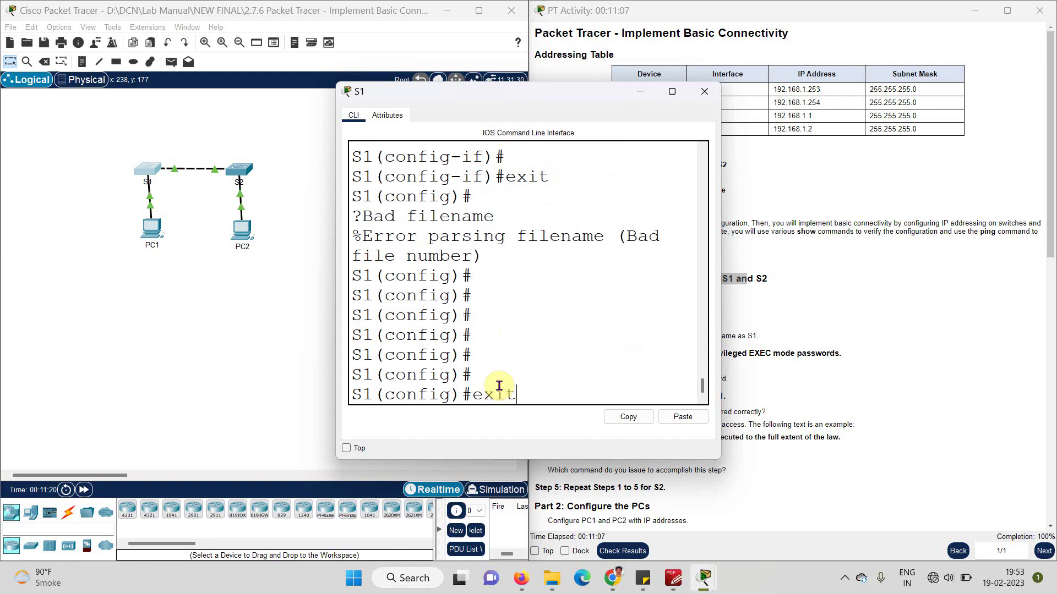
type("t")
key("Return")
key("Return")
type("copy ru")
key("Tab")
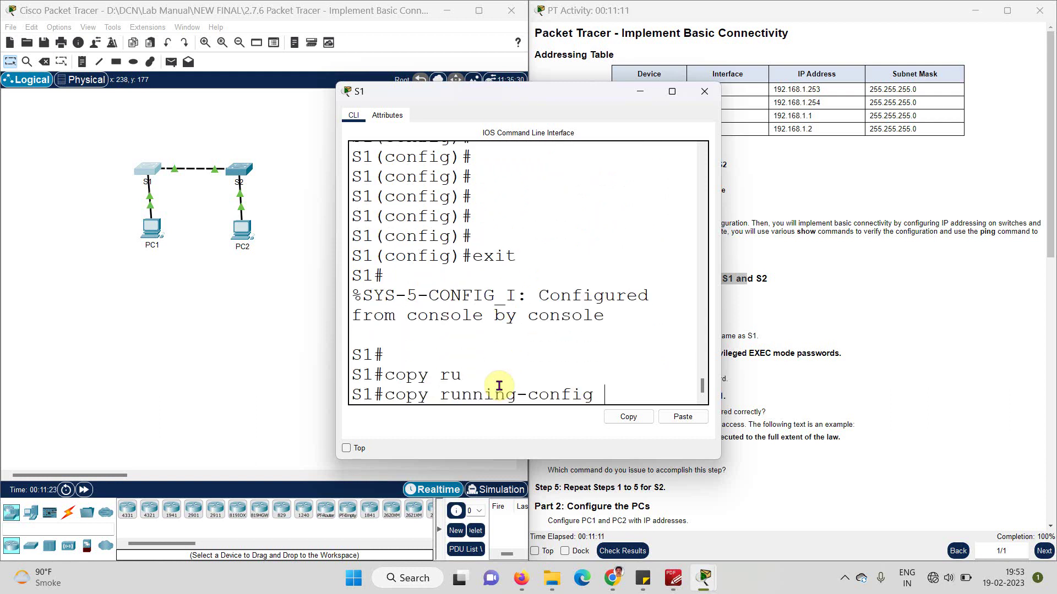
type("st")
key("Tab")
key("Return")
key("Return")
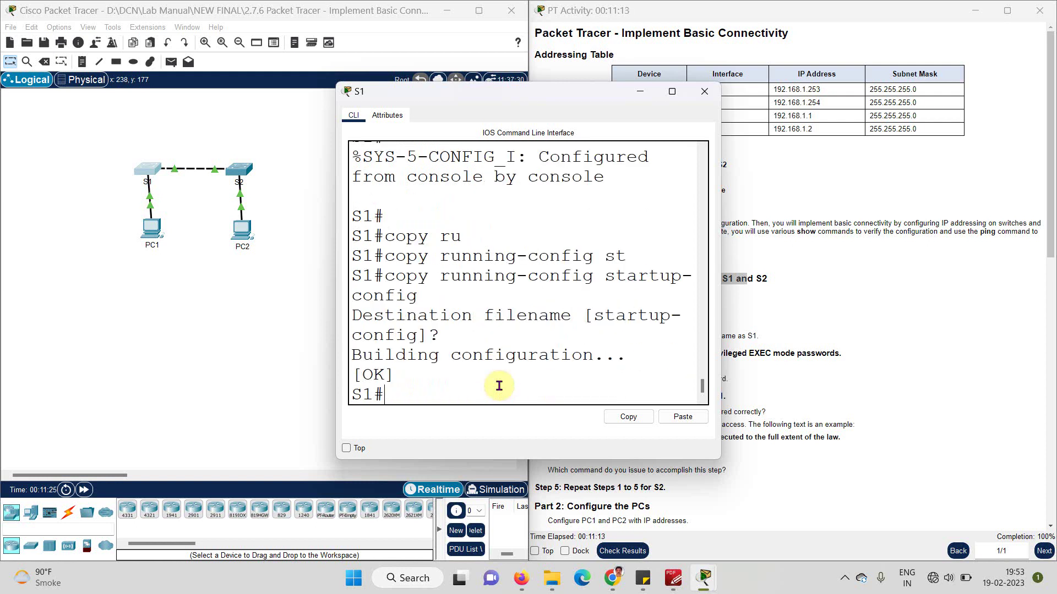
left_click(704, 91)
- Do the same on S2: exit config mode and copy running-config to startup-config
left_click(239, 171)
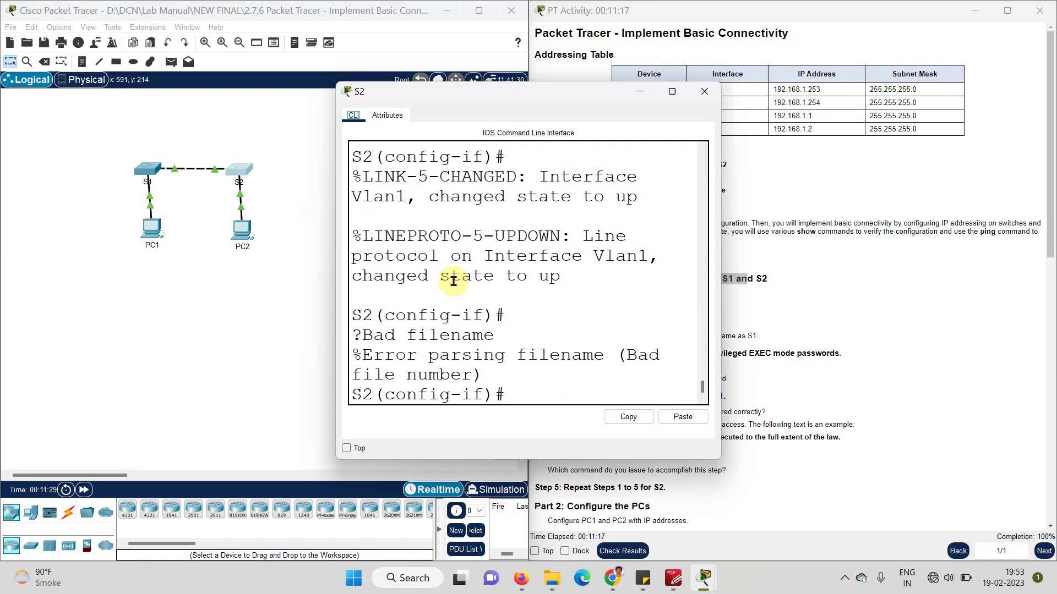
type("exit")
key("Return")
type("exit")
key("Return")
type("copy ru")
key("Tab")
type("st")
key("Tab")
key("Return")
key("Return")
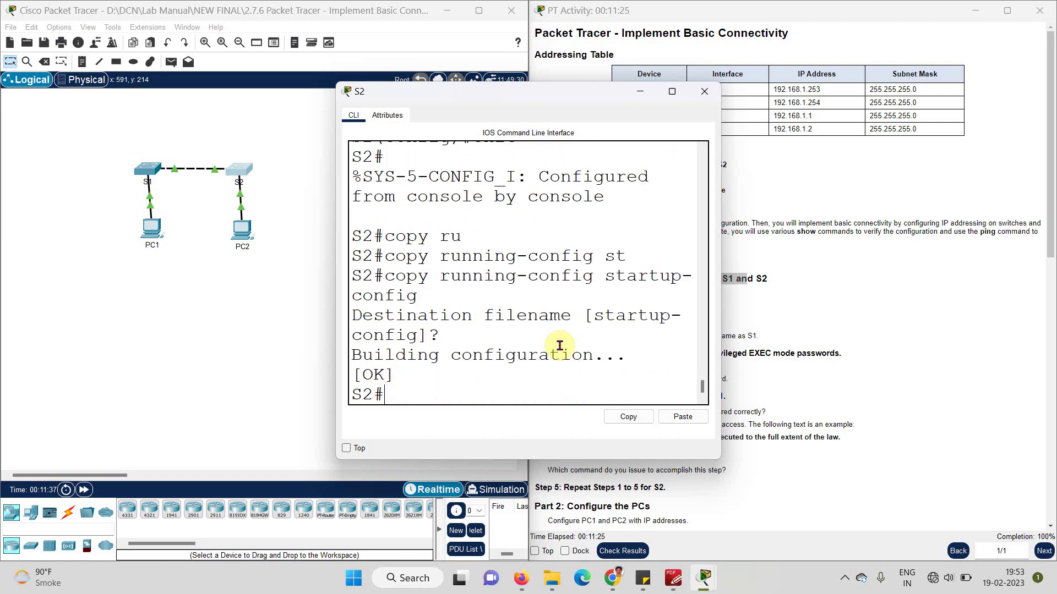
key("Return")
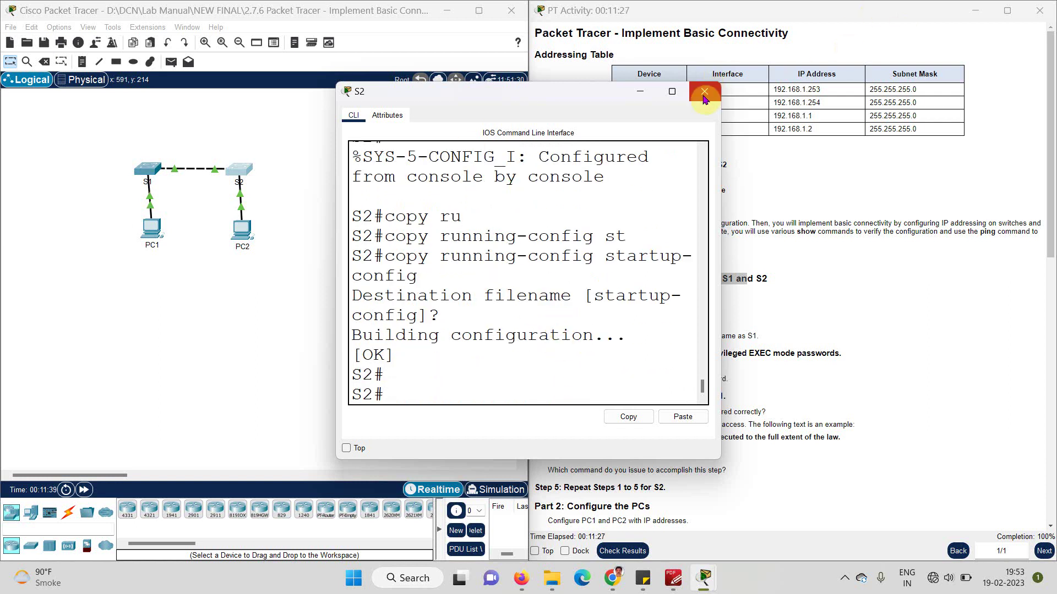
left_click(704, 92)
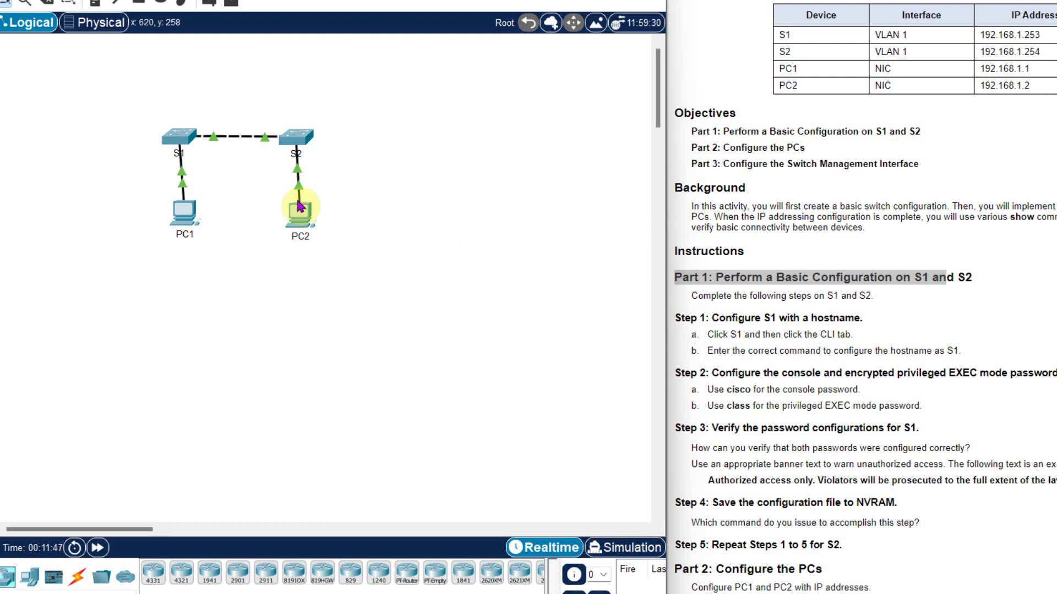
- From PC1's Command Prompt, ping S1 at 192.168.1.253 and check the replies
left_click(184, 221)
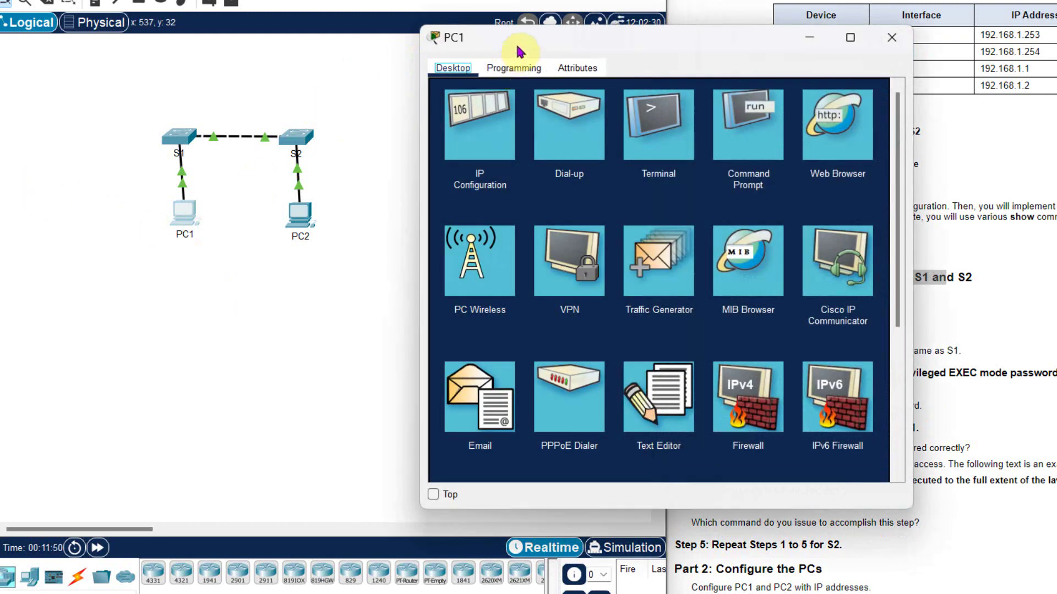
left_click_drag(520, 52, 485, 146)
left_click(713, 215)
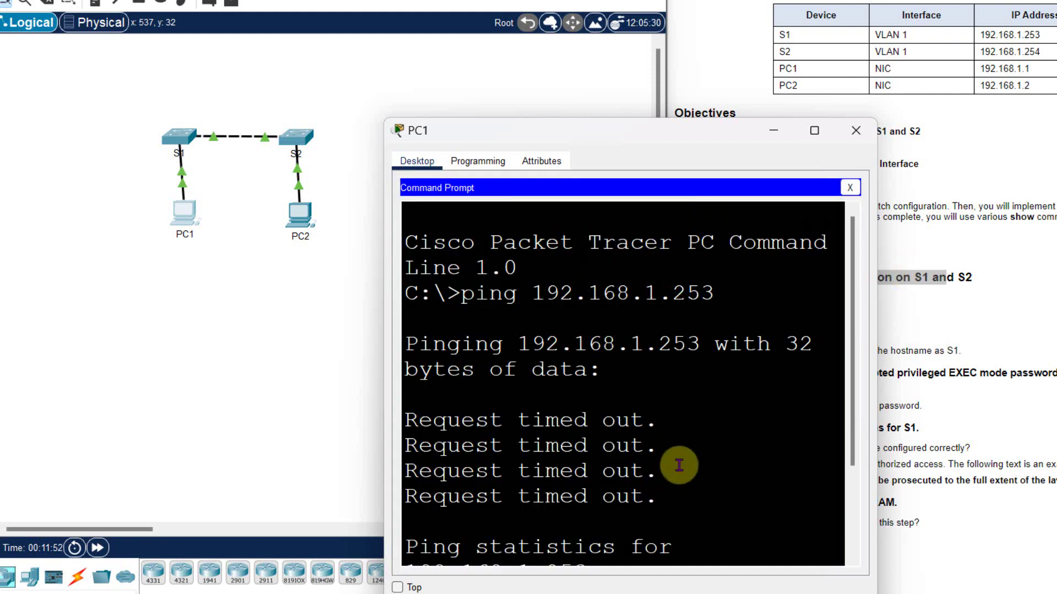
scroll(687, 472, "down", 2)
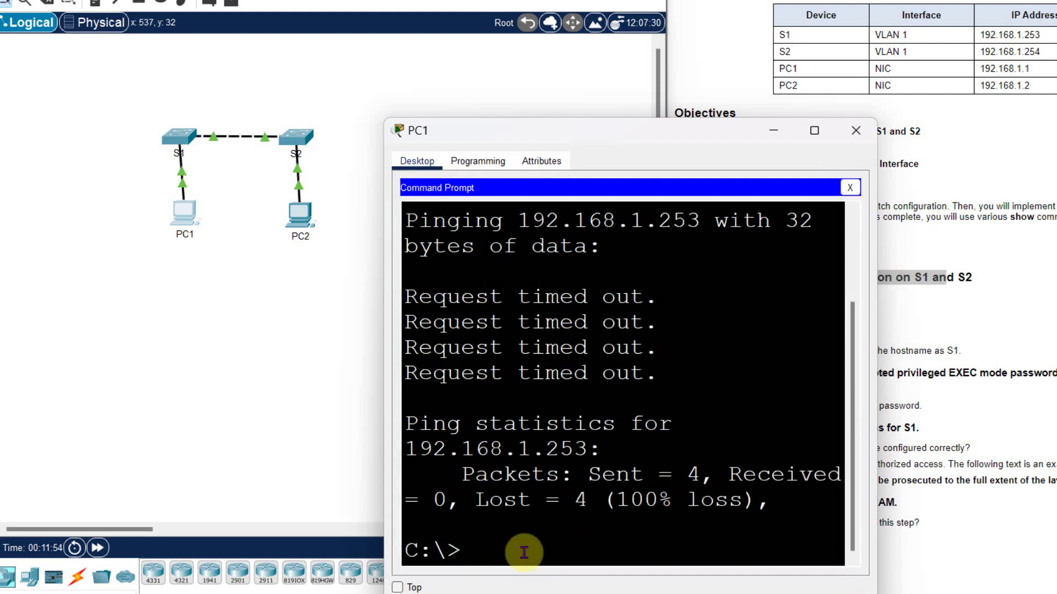
key("Up")
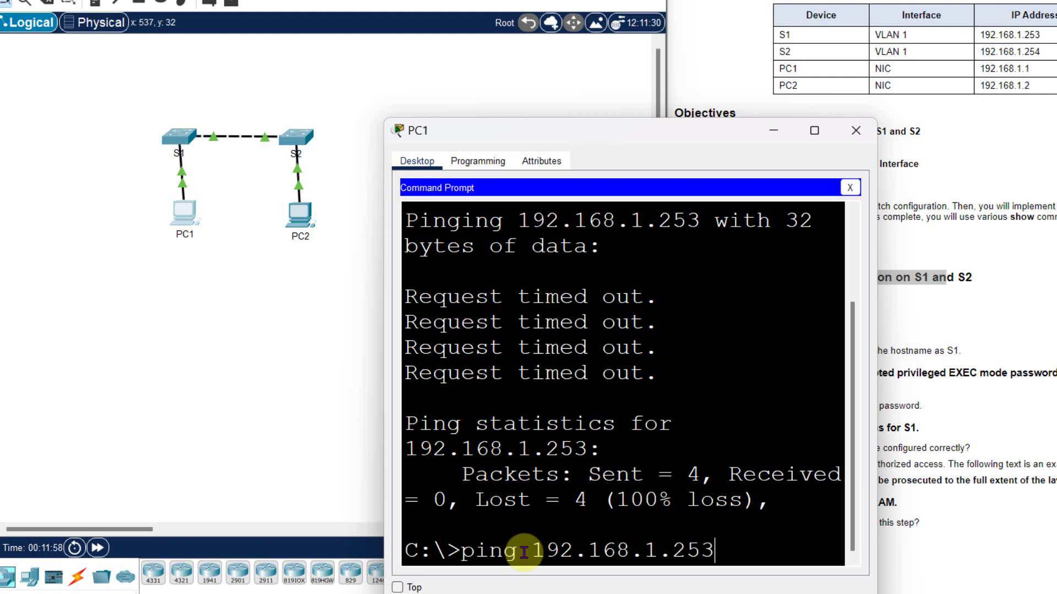
key("Return")
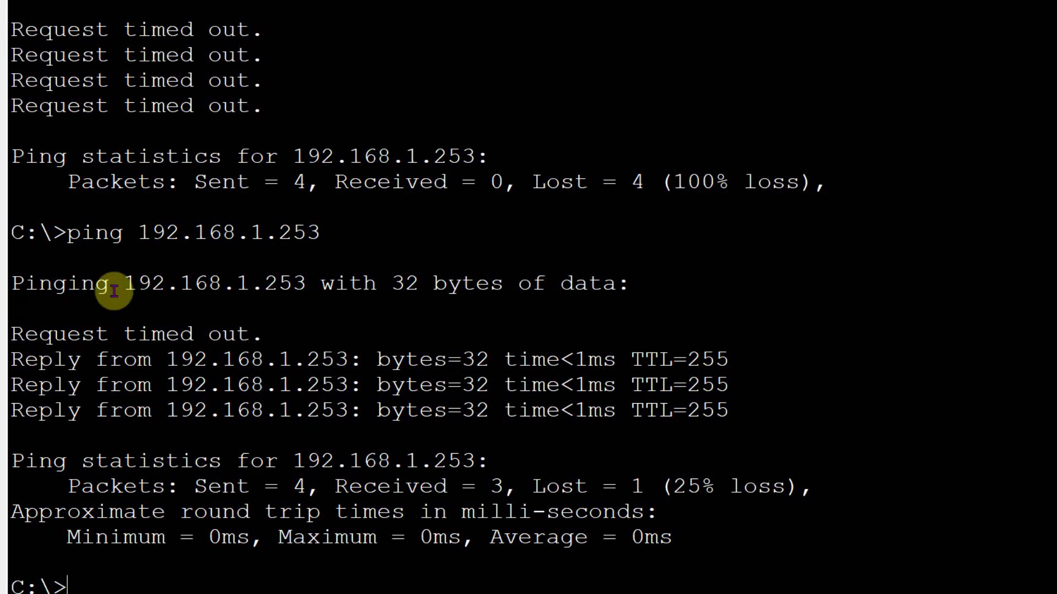
left_click_drag(741, 413, 3, 334)
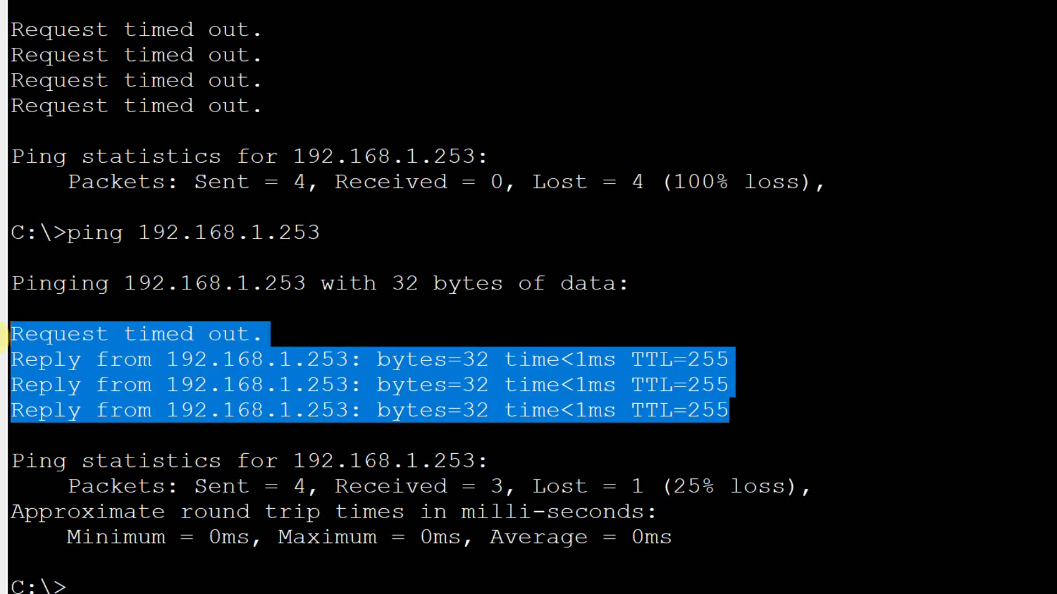
left_click(131, 584)
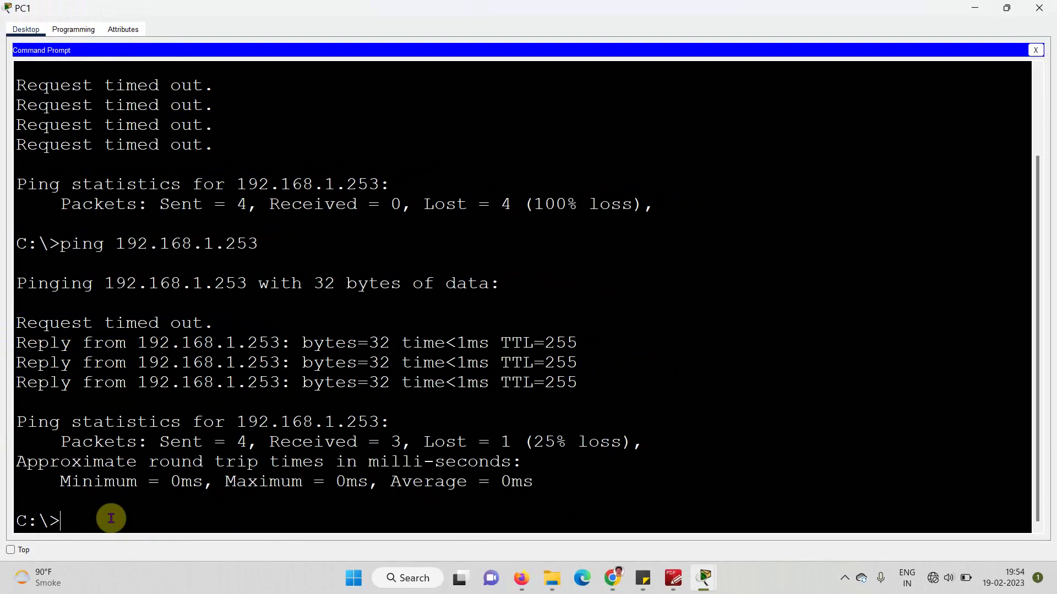
- Ping S2 at 192.168.1.254 and PC2 at 192.168.1.2, then close PC1
type("ping 192.168.1.254")
key("Return")
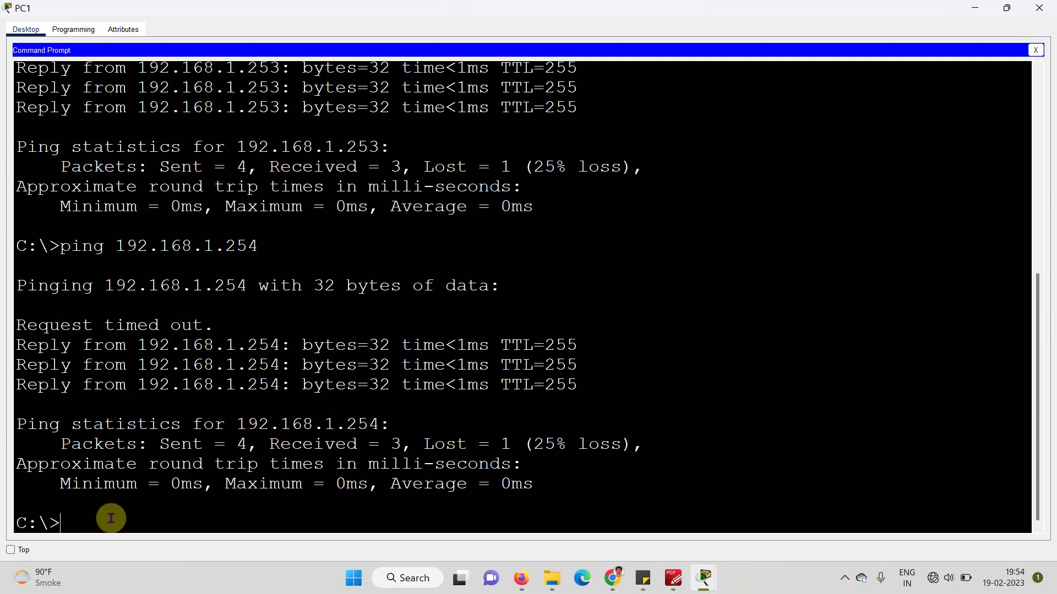
type("ping 192.168.1.2")
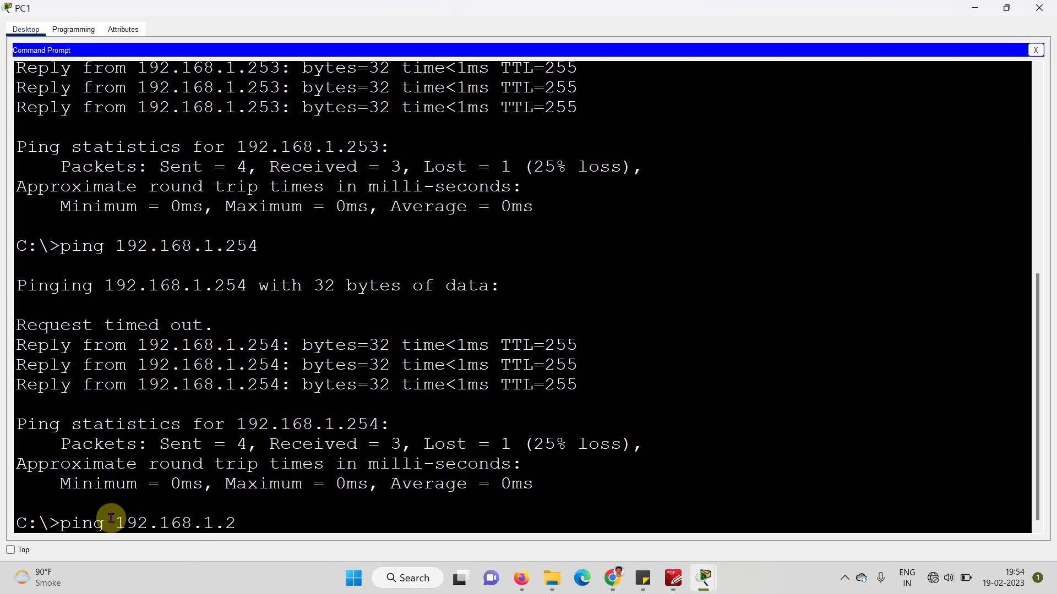
key("Return")
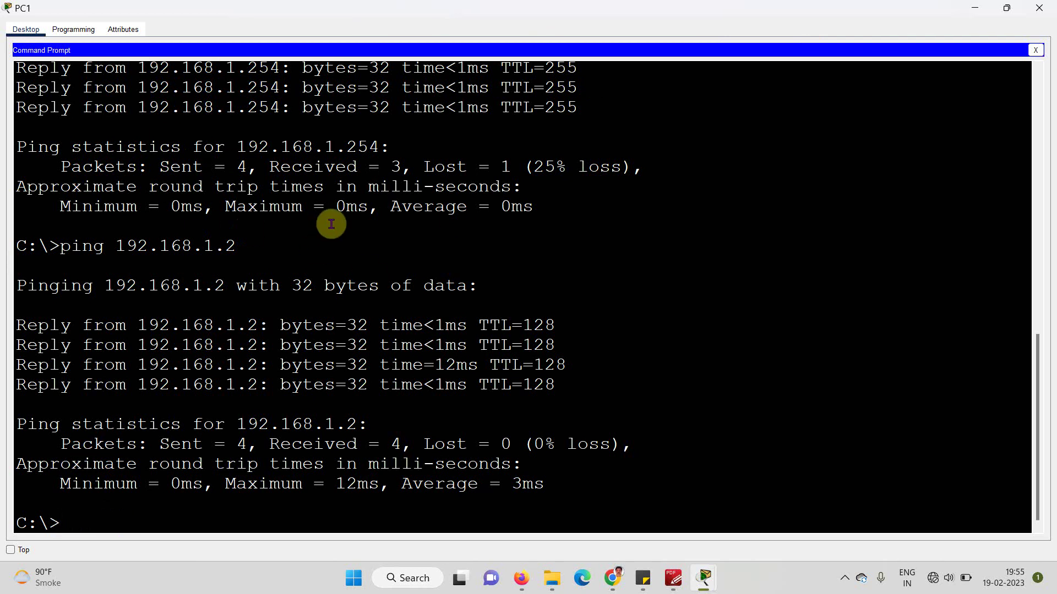
left_click(1039, 8)
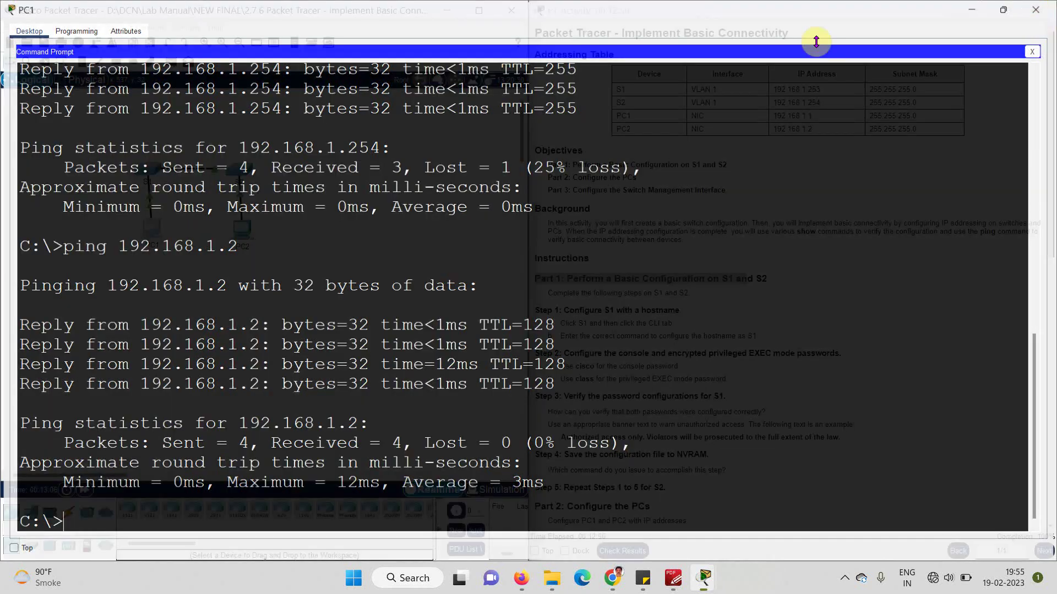
- Check results and review the Assessment Items showing 88/88, glancing at the connectivity tests
scroll(738, 198, "down", 3)
left_click(623, 551)
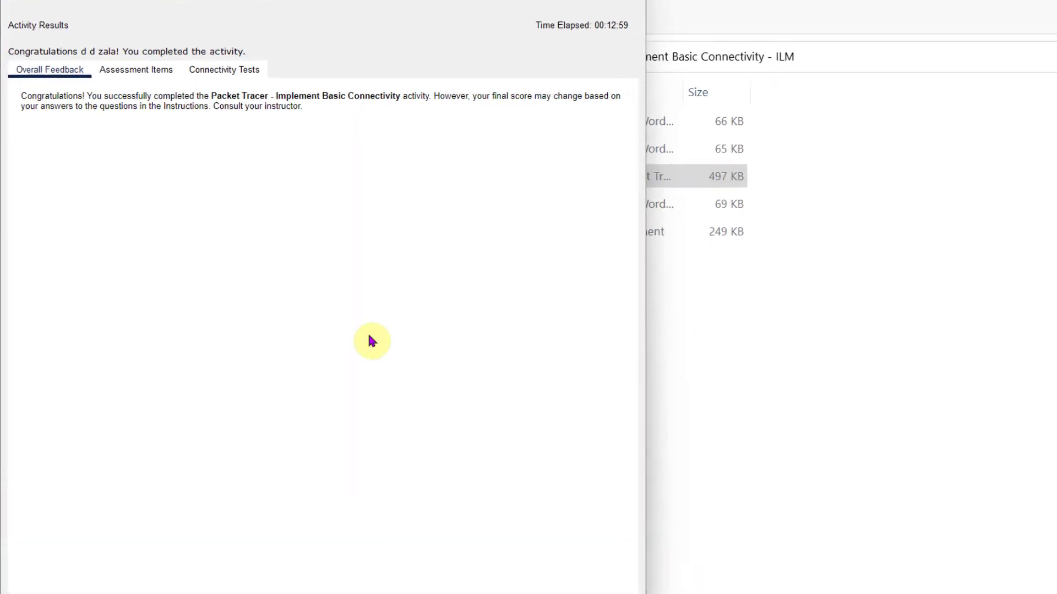
left_click(136, 69)
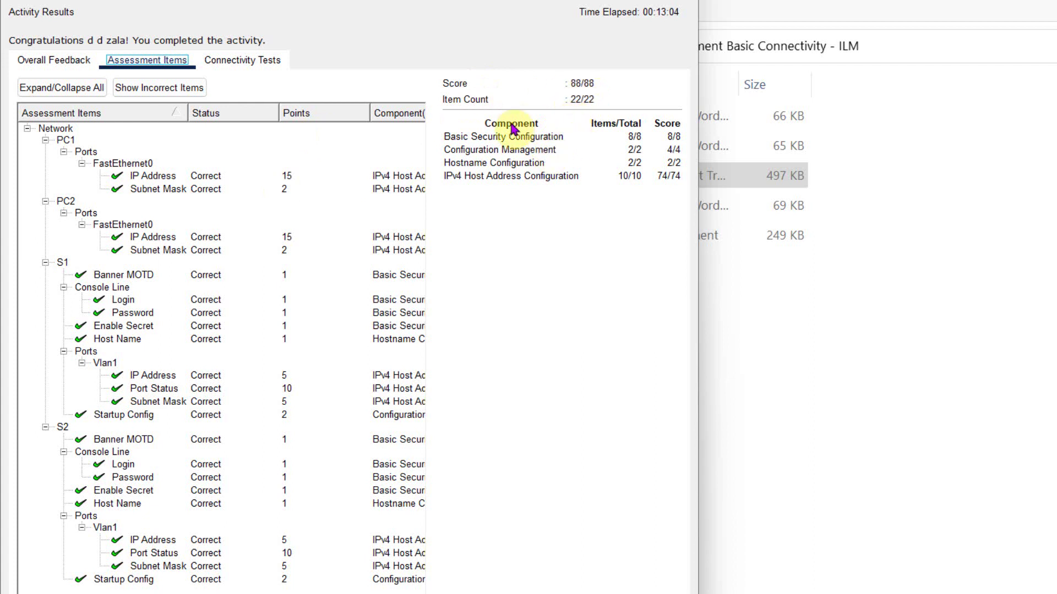
left_click(243, 61)
left_click(147, 61)
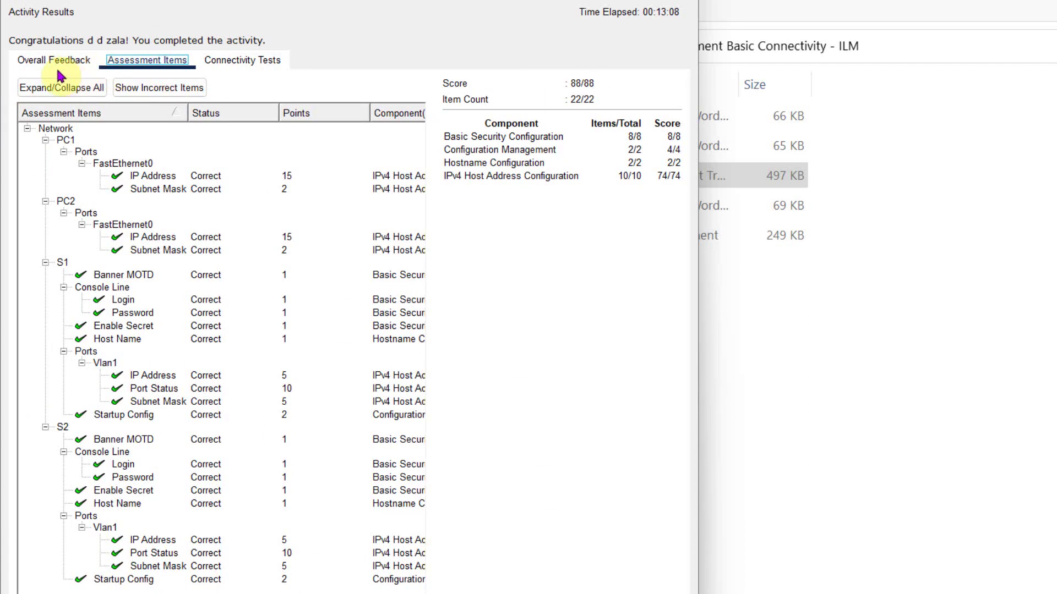